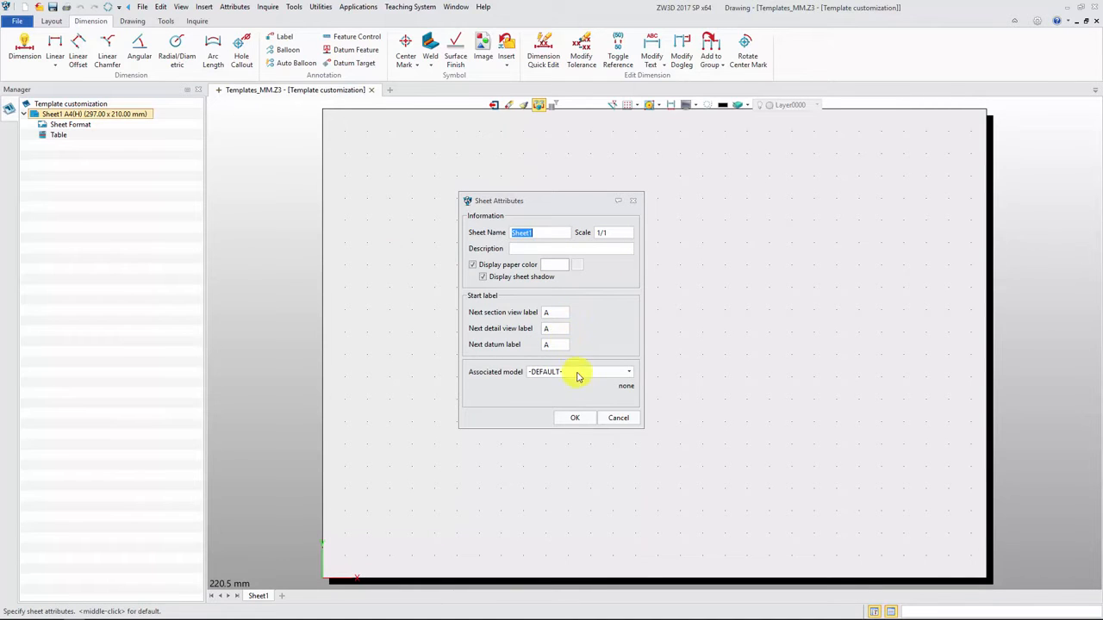
Step: Accept the sheet attributes and open the sheet format attributes
{"action": "left_click", "coordinate": [579, 418]}
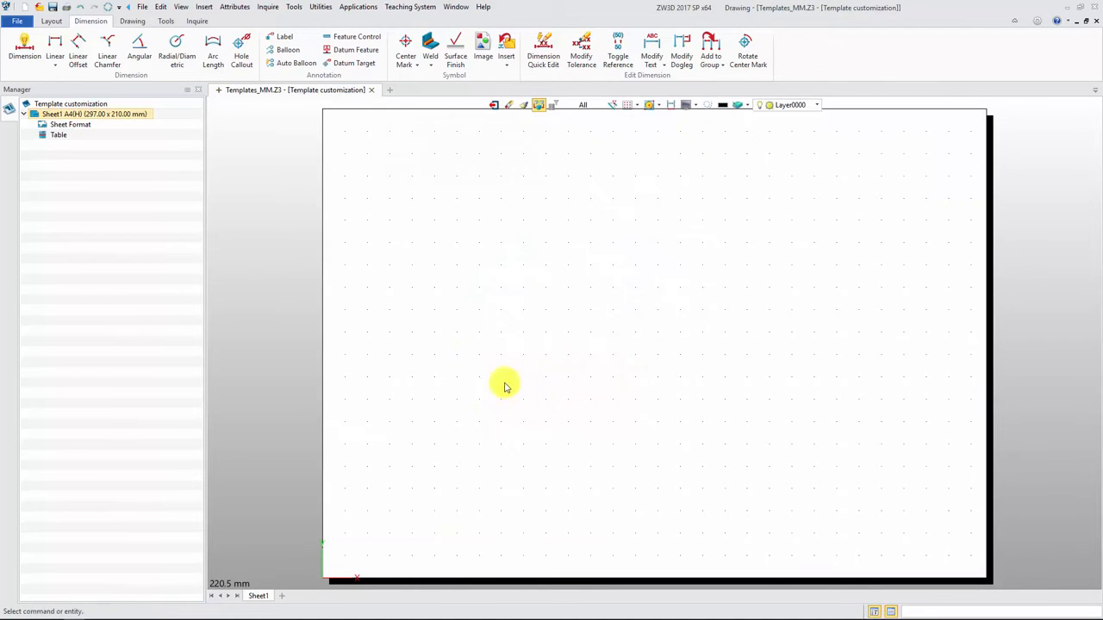
{"action": "right_click", "coordinate": [89, 126]}
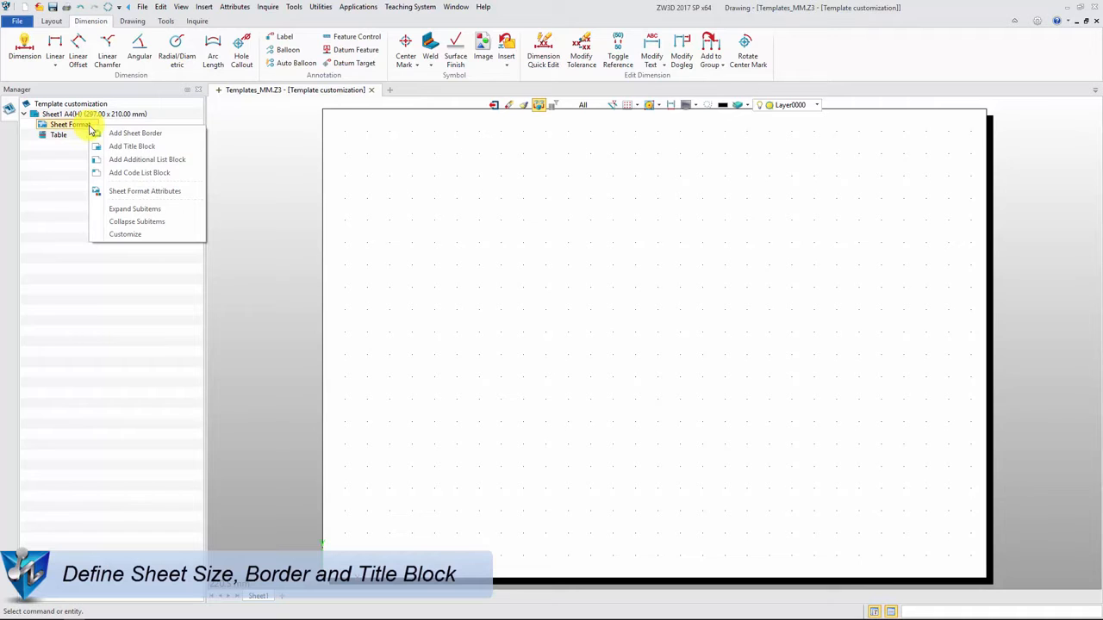
{"action": "left_click", "coordinate": [147, 190]}
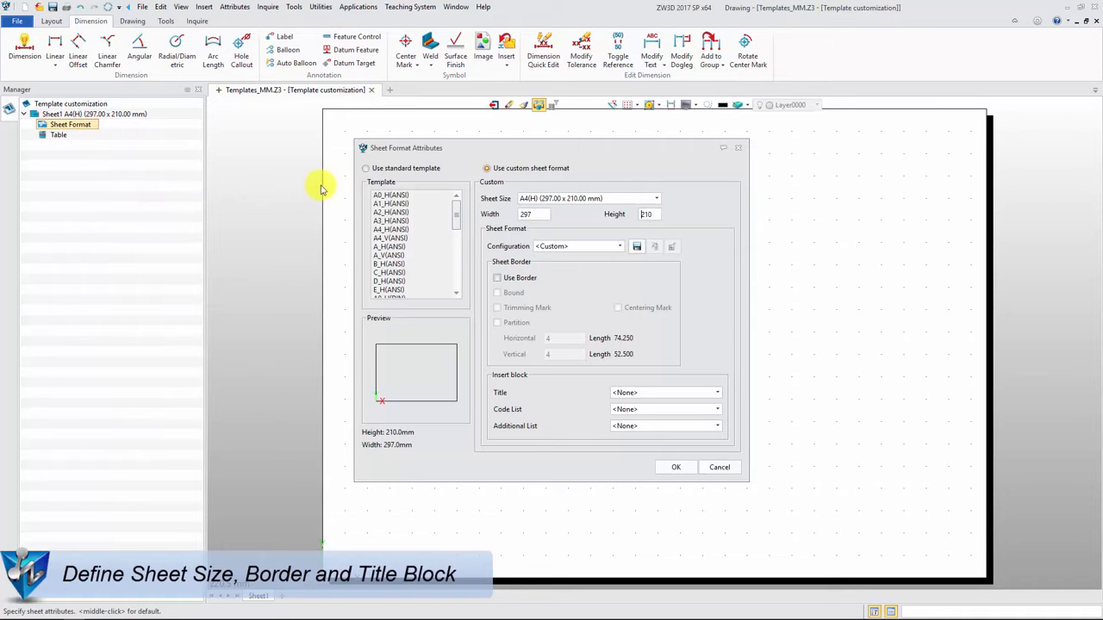
Step: Preview the standard sheet templates, including A4_V(ANSI), A_V(ANSI) and B_H(ANSI)
{"action": "left_click", "coordinate": [367, 170]}
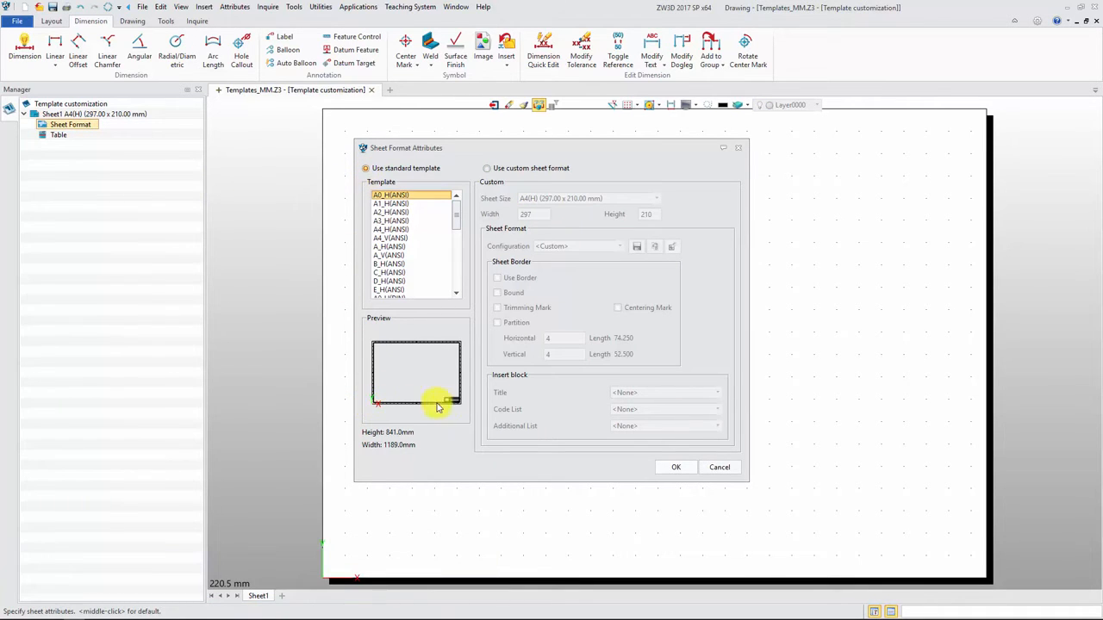
{"action": "left_click", "coordinate": [396, 237]}
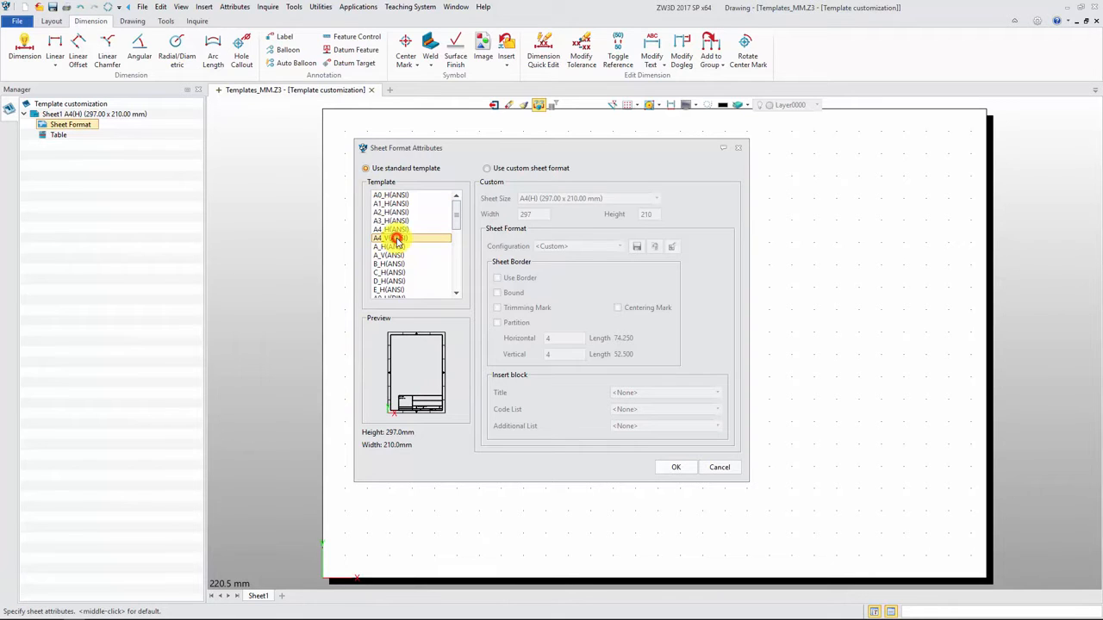
{"action": "left_click", "coordinate": [393, 257]}
{"action": "left_click", "coordinate": [393, 264]}
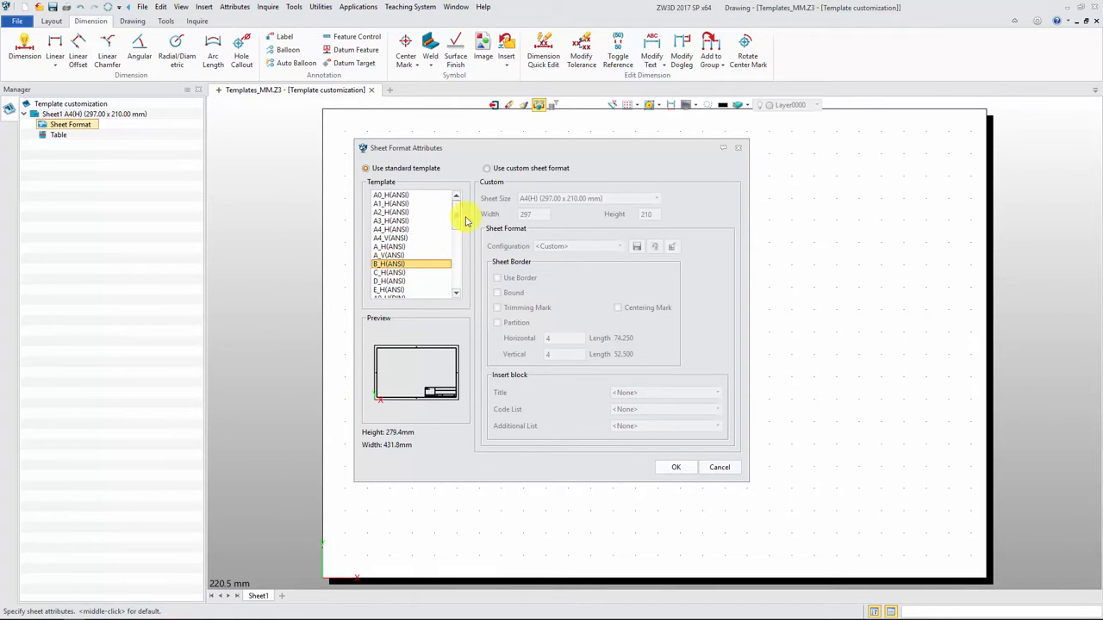
Step: Define a custom A3(H) sheet with a border, trimming and centering marks, and a partition of 10 horizontal by 6 vertical
{"action": "left_click", "coordinate": [489, 169]}
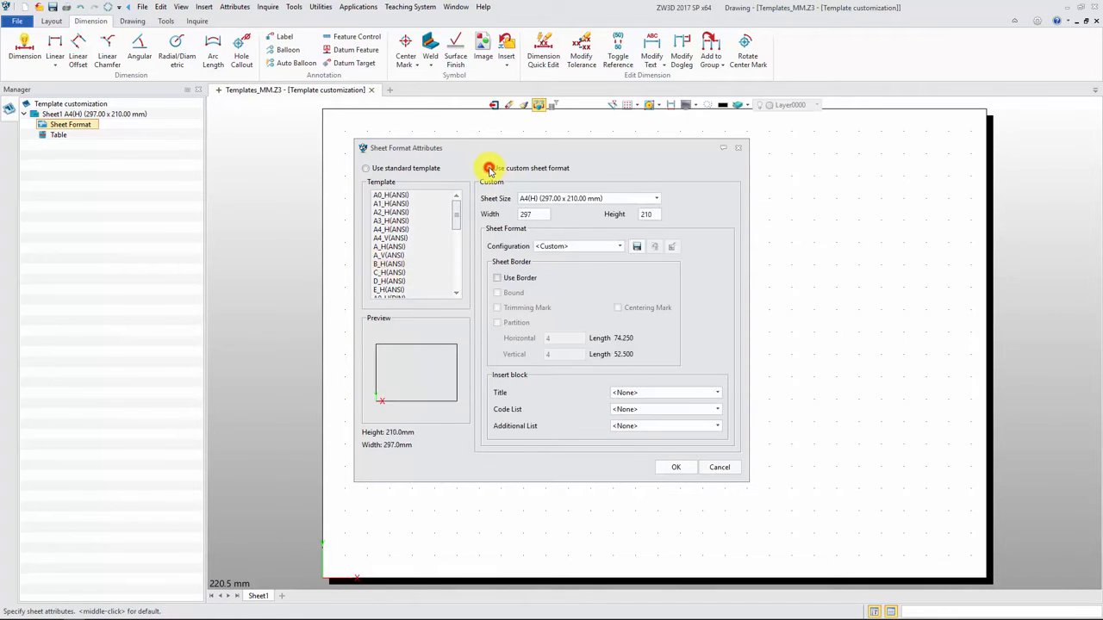
{"action": "left_click", "coordinate": [657, 200]}
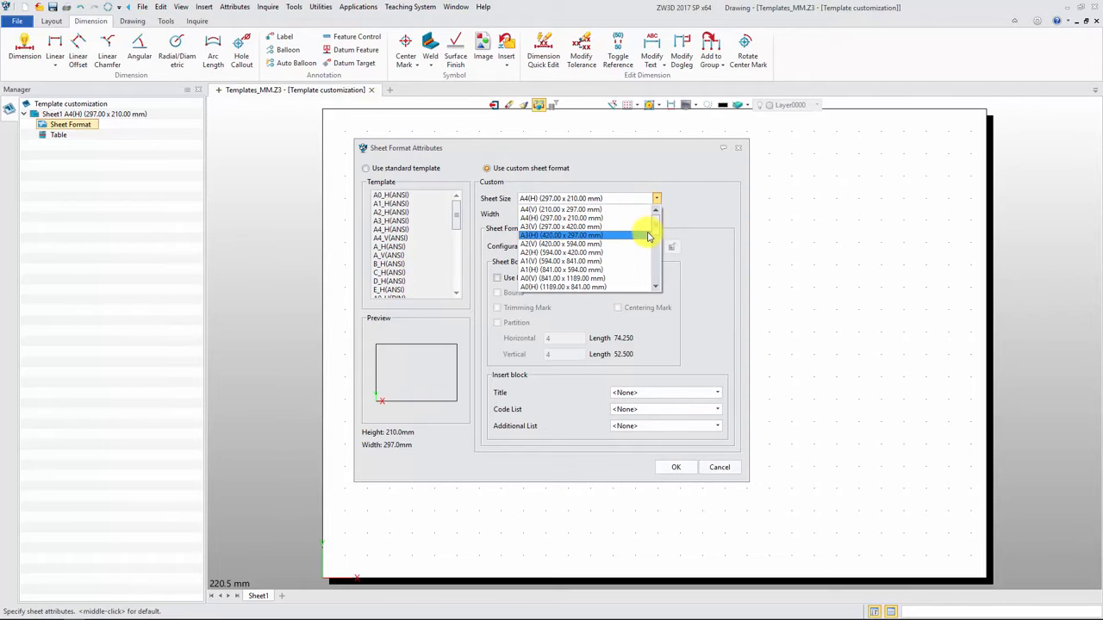
{"action": "left_click", "coordinate": [648, 235]}
{"action": "left_click", "coordinate": [498, 279]}
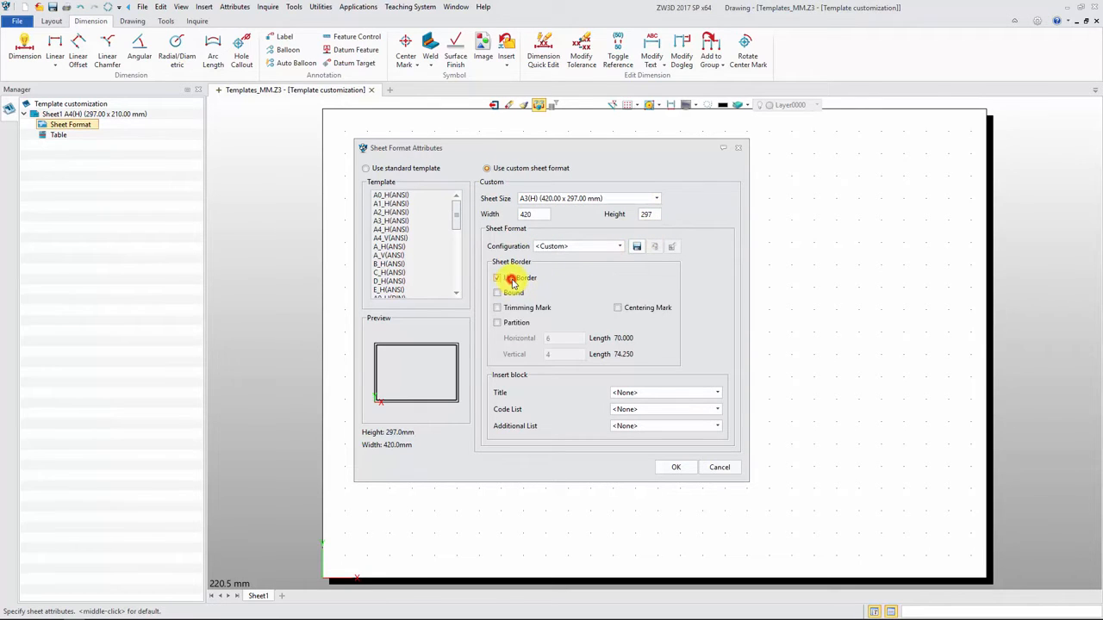
{"action": "left_click", "coordinate": [515, 324]}
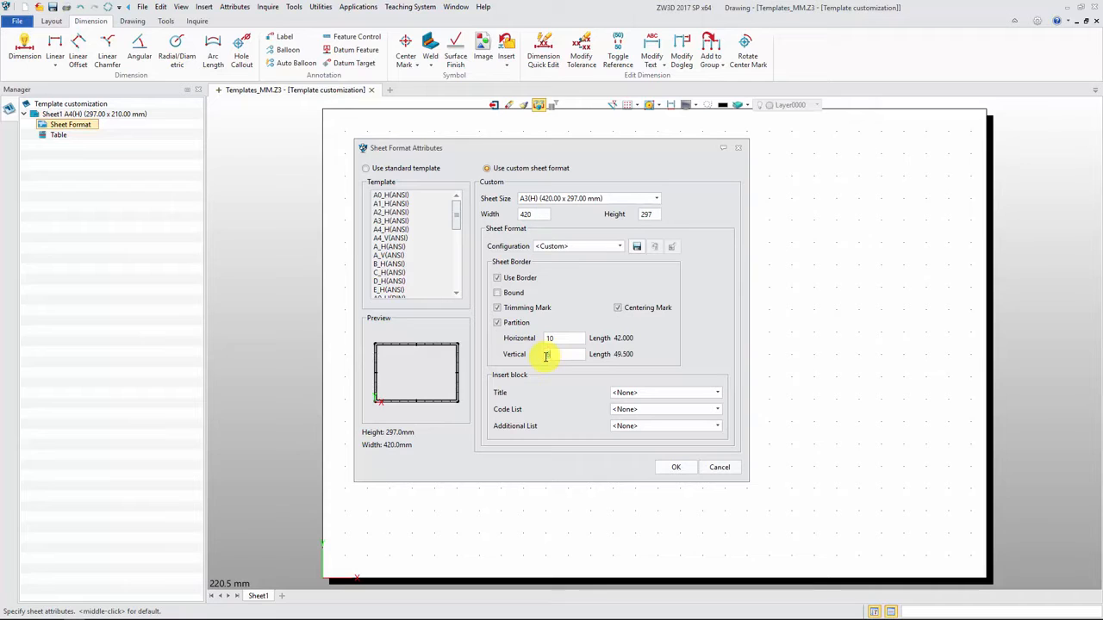
Step: Insert Title block(TM) as the sheet's title block and apply the sheet format
{"action": "left_click", "coordinate": [667, 393]}
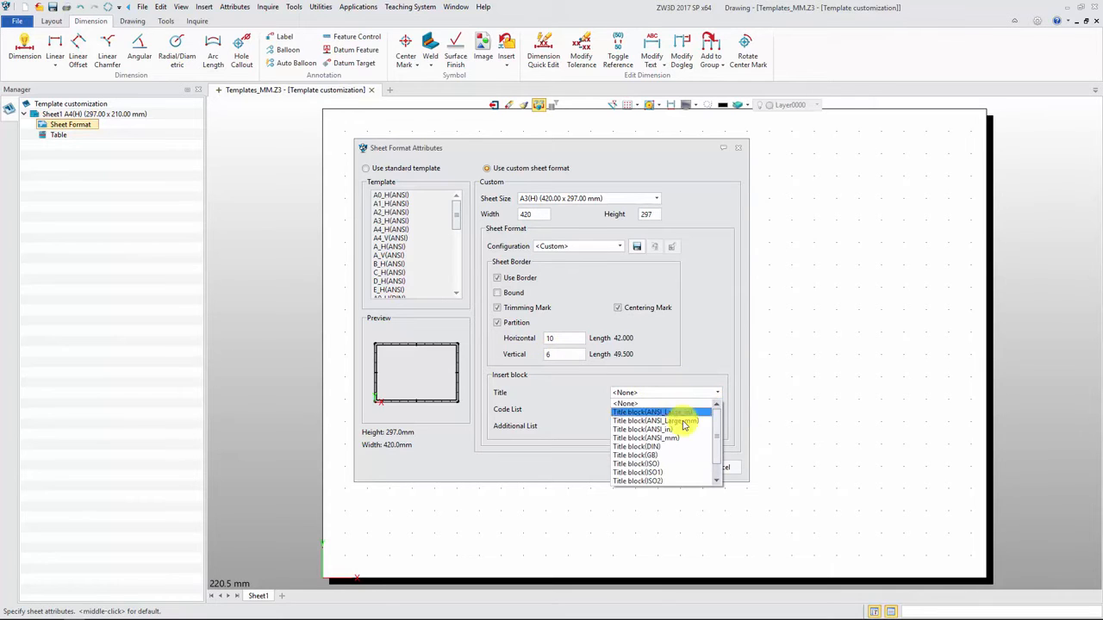
{"action": "left_click_drag", "start_coordinate": [717, 444], "coordinate": [719, 469]}
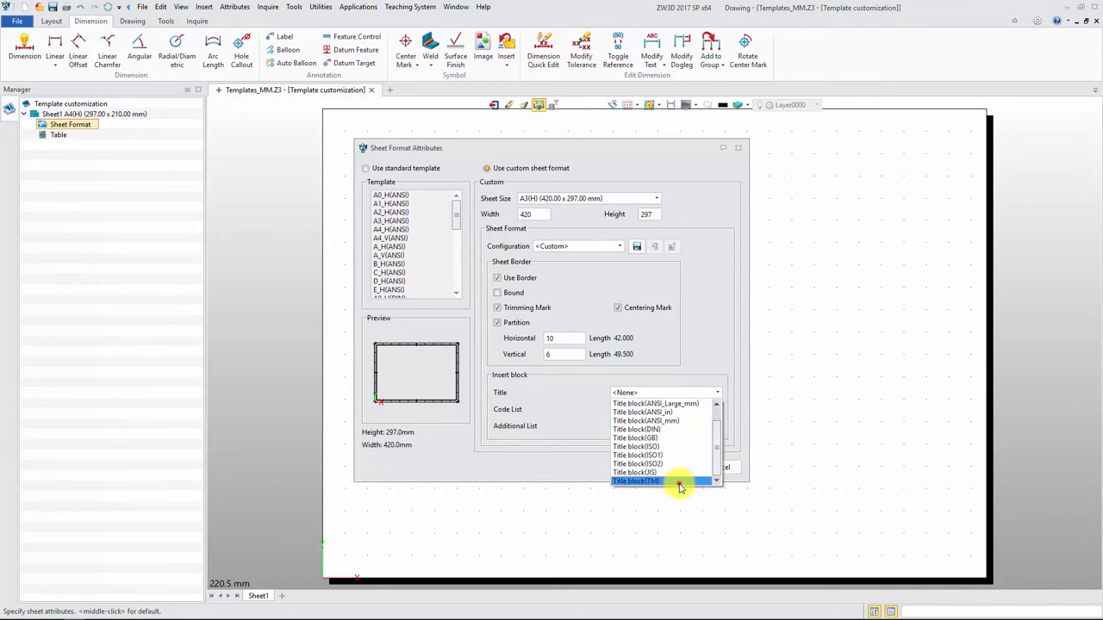
{"action": "left_click", "coordinate": [679, 482]}
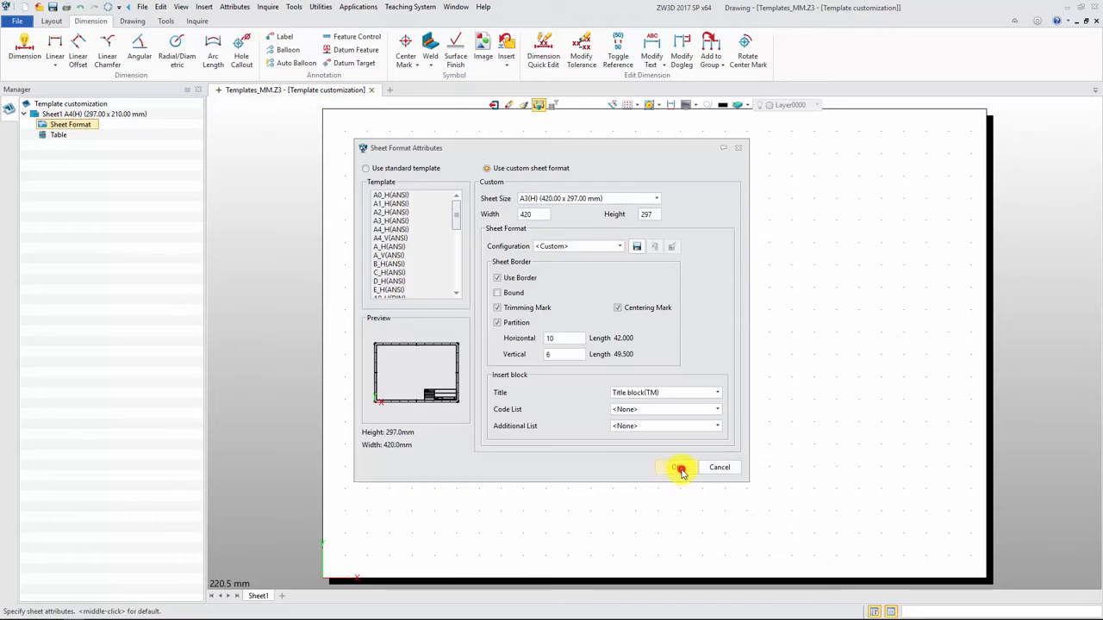
{"action": "left_click", "coordinate": [679, 468]}
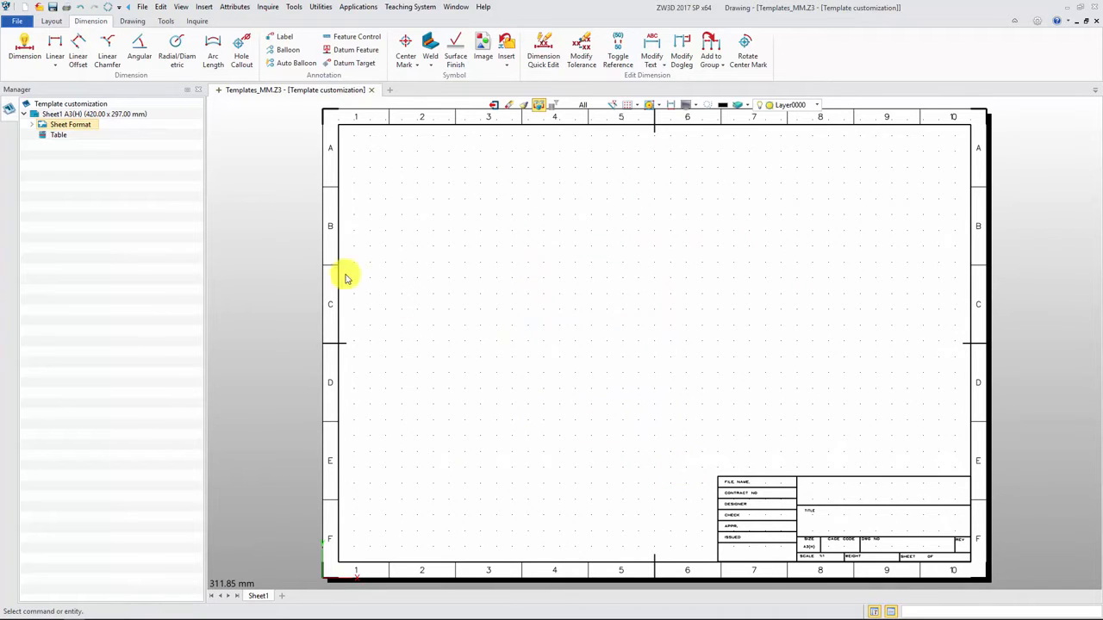
Step: Open the sheet format's title block sketch for editing
{"action": "left_click", "coordinate": [31, 125]}
{"action": "left_click", "coordinate": [73, 145]}
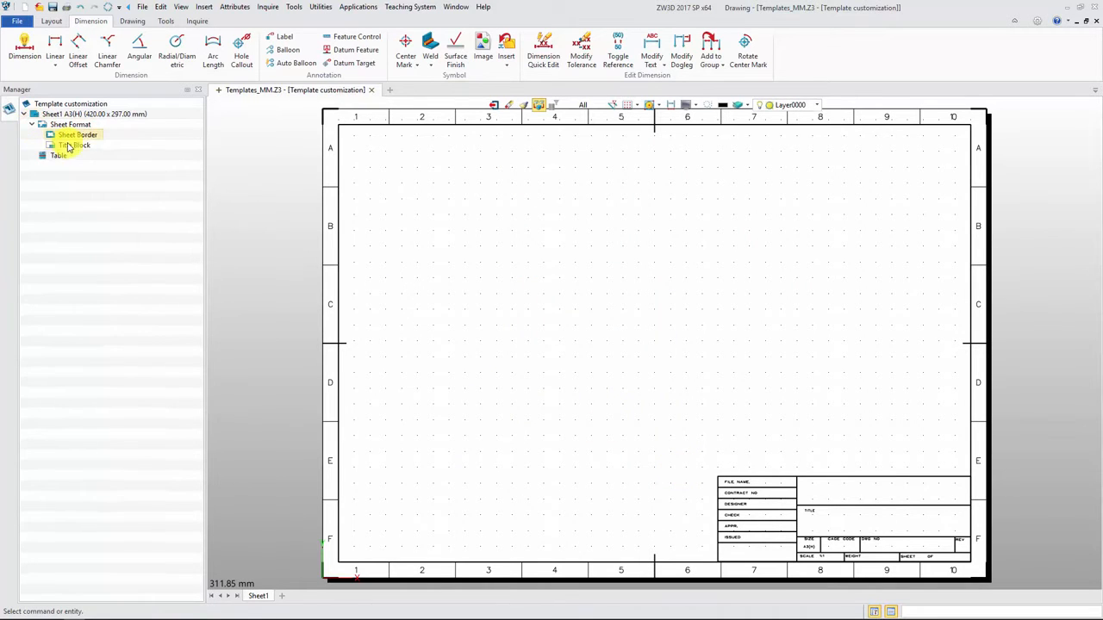
{"action": "right_click", "coordinate": [74, 146]}
{"action": "left_click", "coordinate": [102, 157]}
Step: Add the text "PART NAME :" in the empty title block cell above TITLE
{"action": "middle_click_drag", "start_coordinate": [672, 478], "coordinate": [478, 302]}
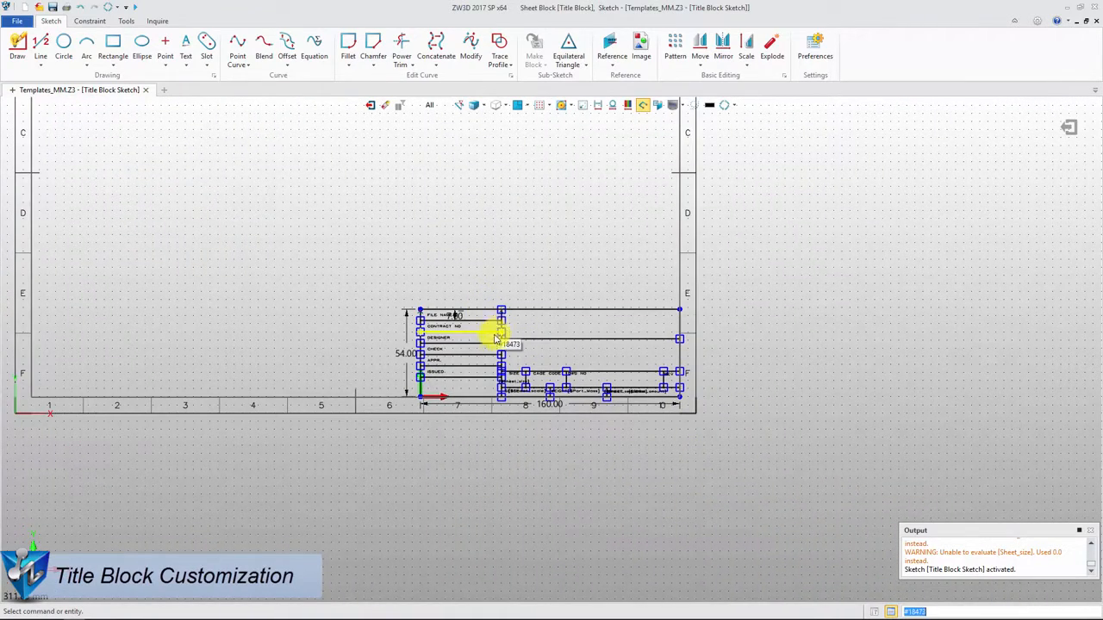
{"action": "scroll", "coordinate": [497, 337], "scroll_direction": "up", "scroll_amount": 8}
{"action": "mouse_move", "coordinate": [498, 355]}
{"action": "middle_mouse_down"}
{"action": "mouse_move", "coordinate": [347, 353]}
{"action": "mouse_move", "coordinate": [362, 347]}
{"action": "middle_mouse_up"}
{"action": "left_click", "coordinate": [185, 48]}
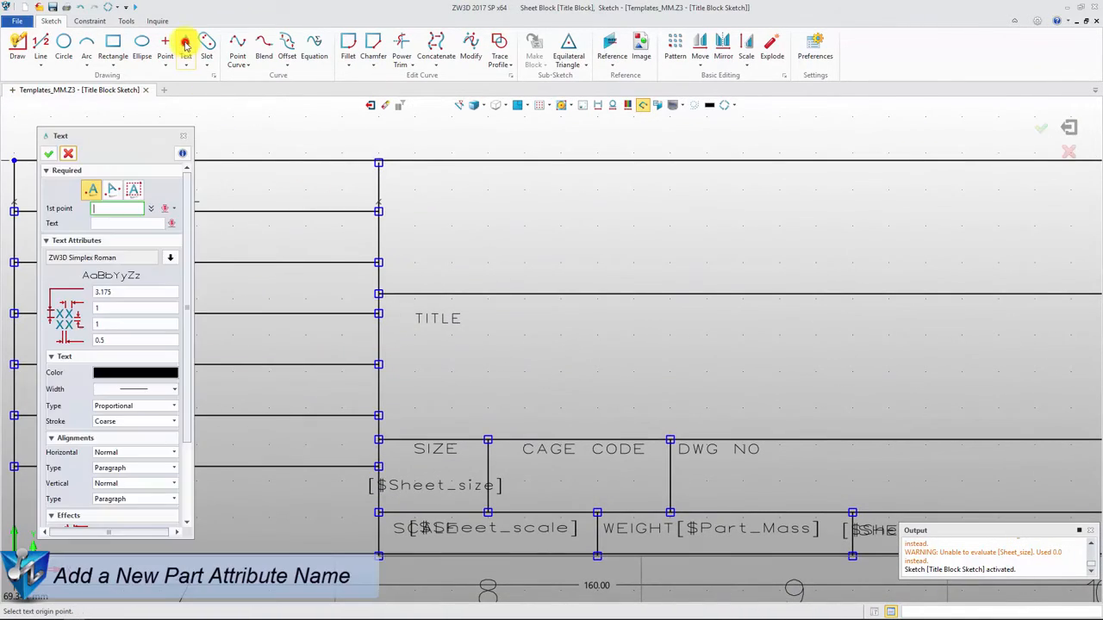
{"action": "left_click", "coordinate": [418, 225]}
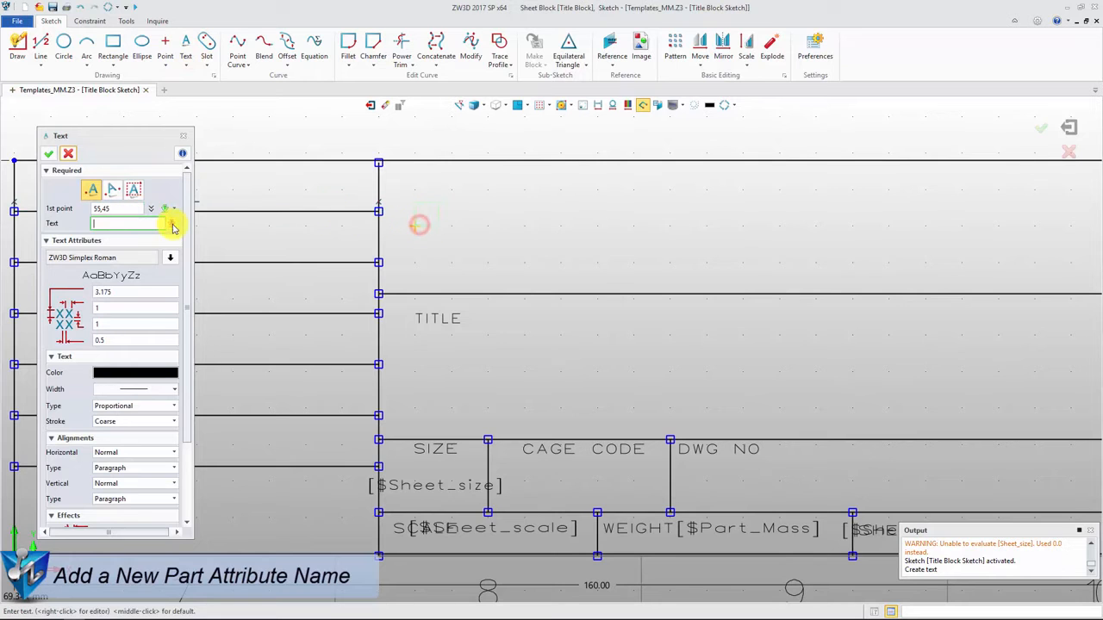
{"action": "right_click", "coordinate": [204, 227]}
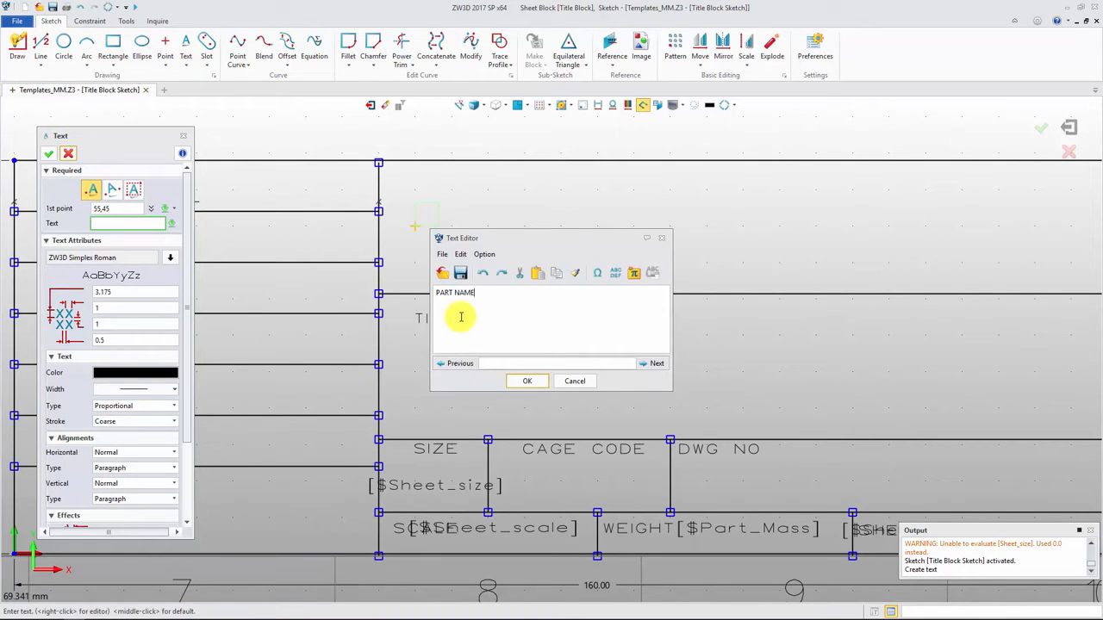
{"action": "left_click", "coordinate": [526, 381]}
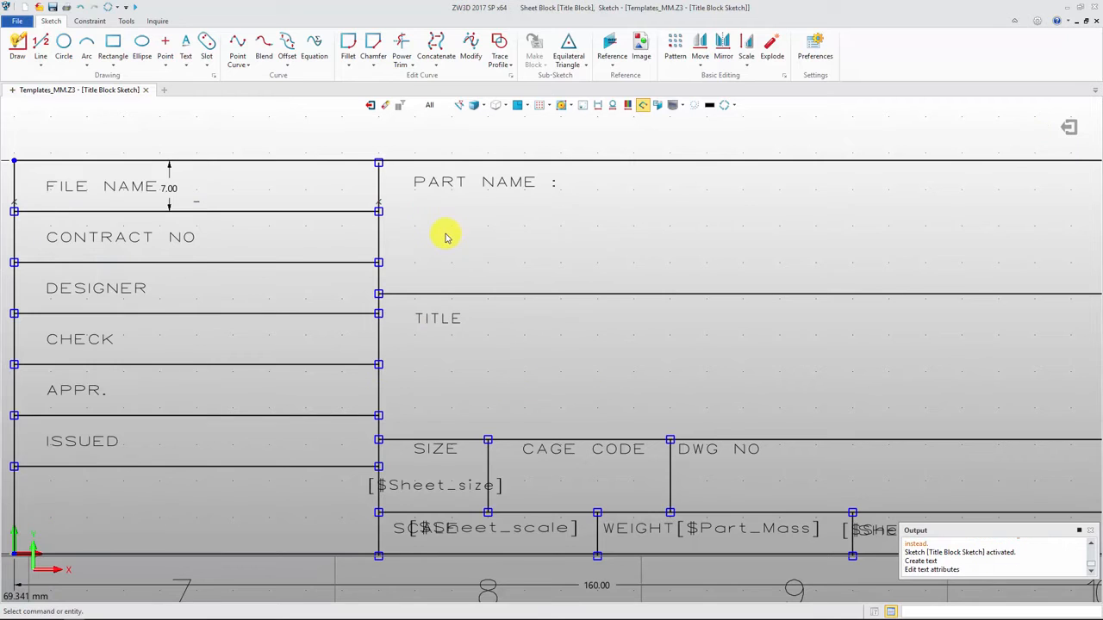
Step: Add text referencing the part_name variable below PART NAME and the part_designer variable beside DESIGNER
{"action": "left_click", "coordinate": [186, 45]}
{"action": "left_click", "coordinate": [415, 263]}
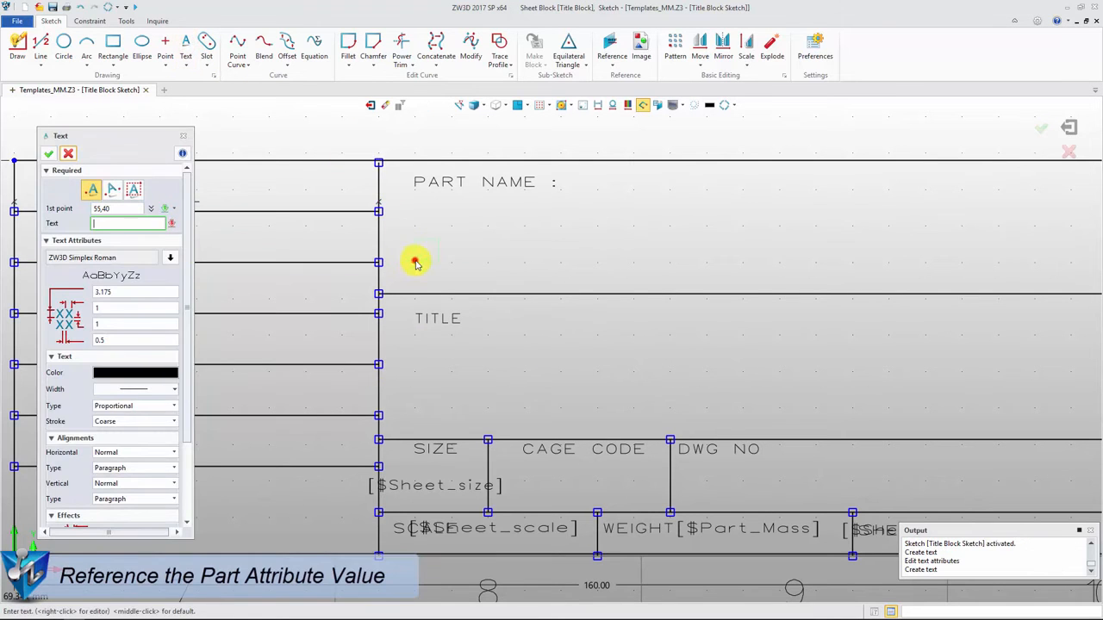
{"action": "left_click", "coordinate": [208, 234]}
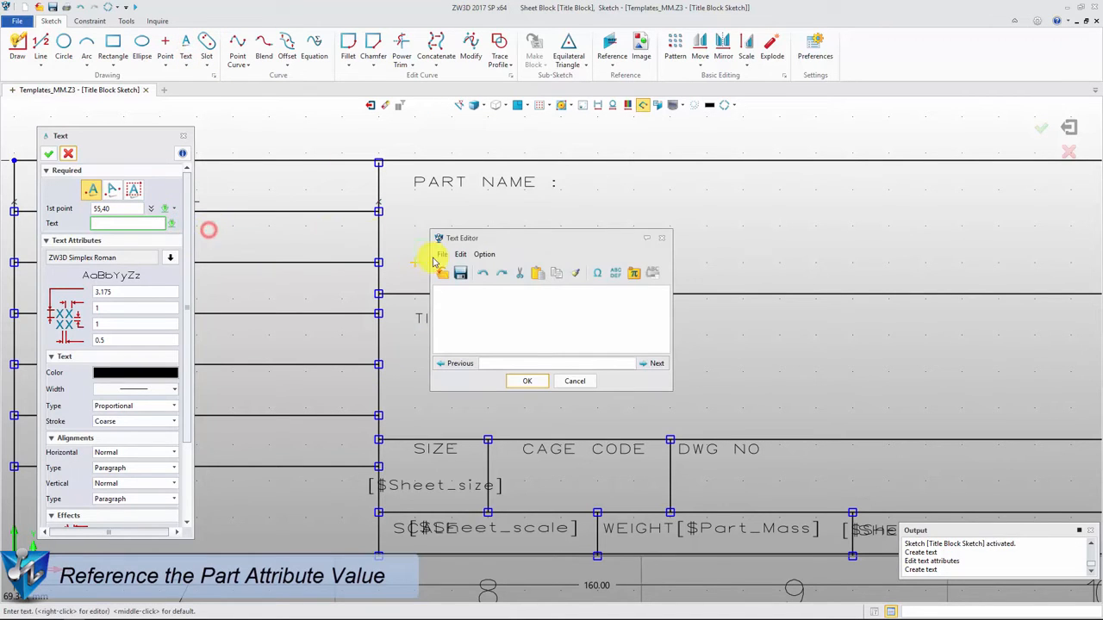
{"action": "left_click", "coordinate": [634, 276]}
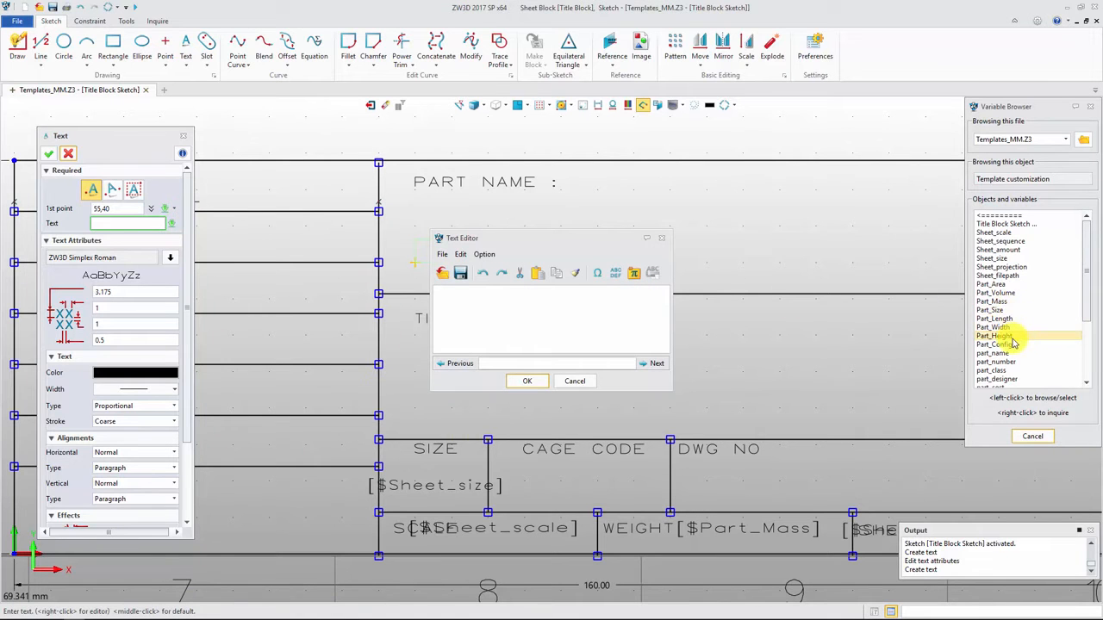
{"action": "left_click", "coordinate": [997, 380]}
{"action": "left_click", "coordinate": [527, 380]}
Step: Insert the ZW3D LOGO+TM.jpg image from the Customize 2D Template folder into the empty cell below ISSUED and exit the title block sketch
{"action": "left_click", "coordinate": [641, 52]}
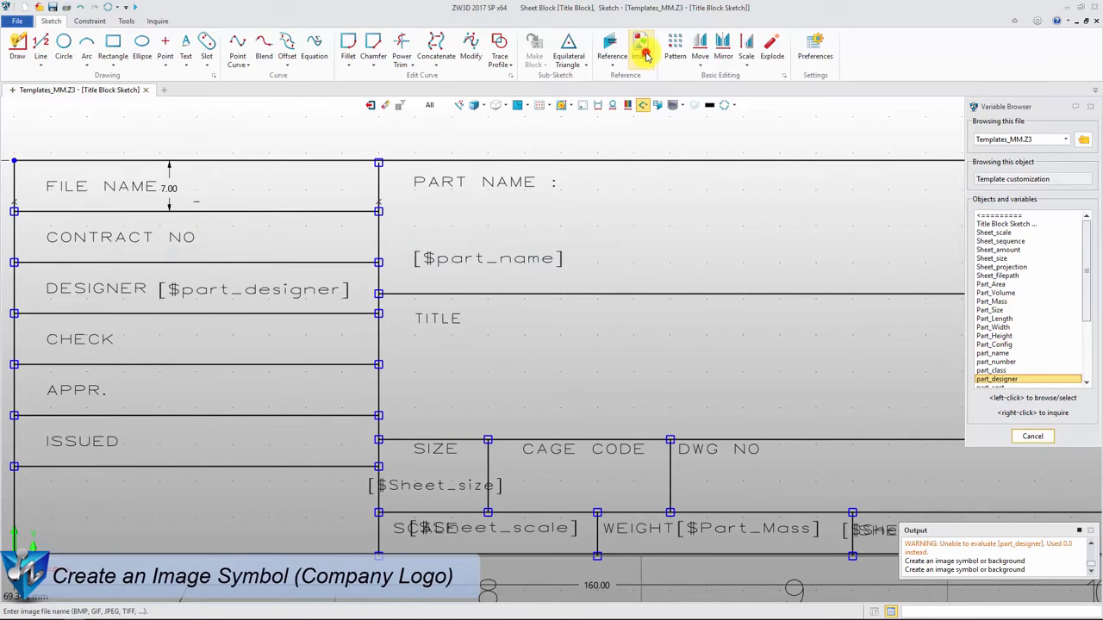
{"action": "left_click", "coordinate": [380, 229]}
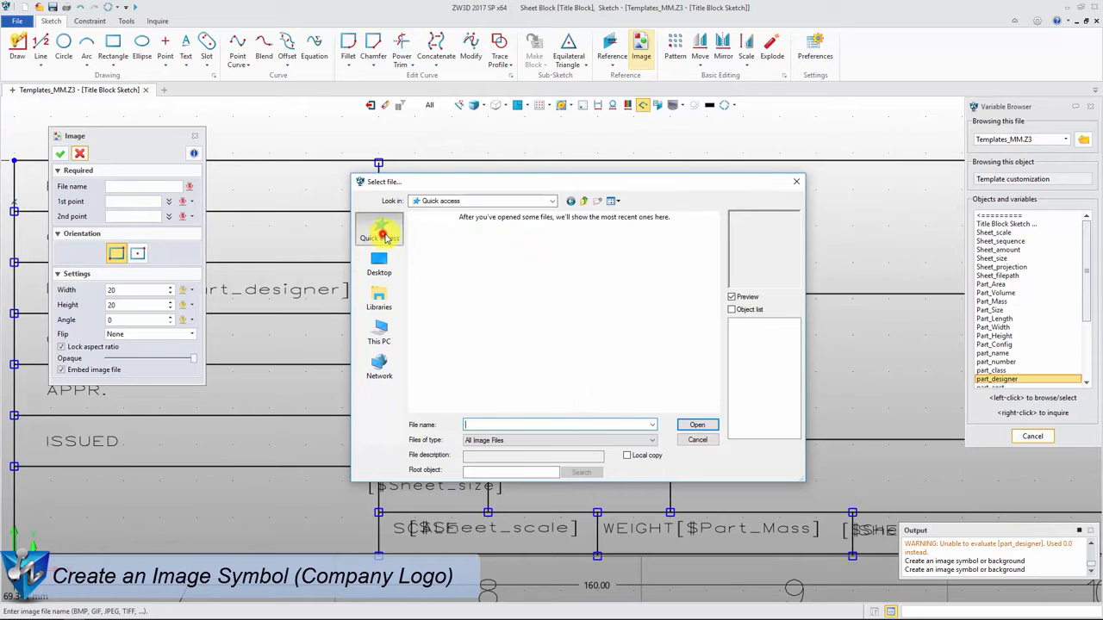
{"action": "double_click", "coordinate": [459, 295]}
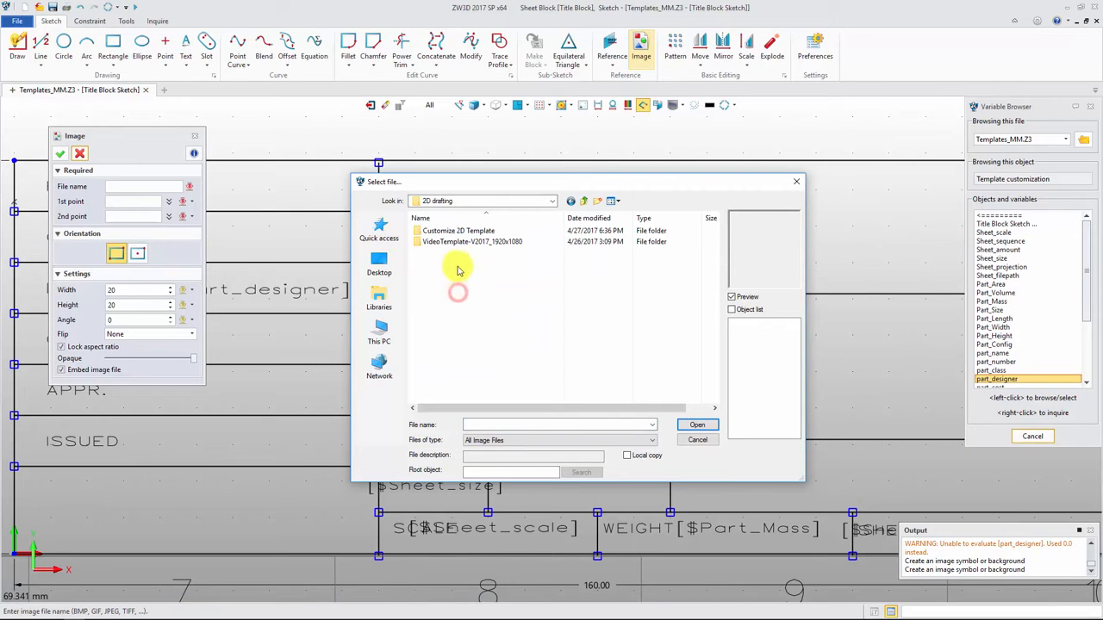
{"action": "double_click", "coordinate": [459, 231]}
{"action": "left_click", "coordinate": [460, 233]}
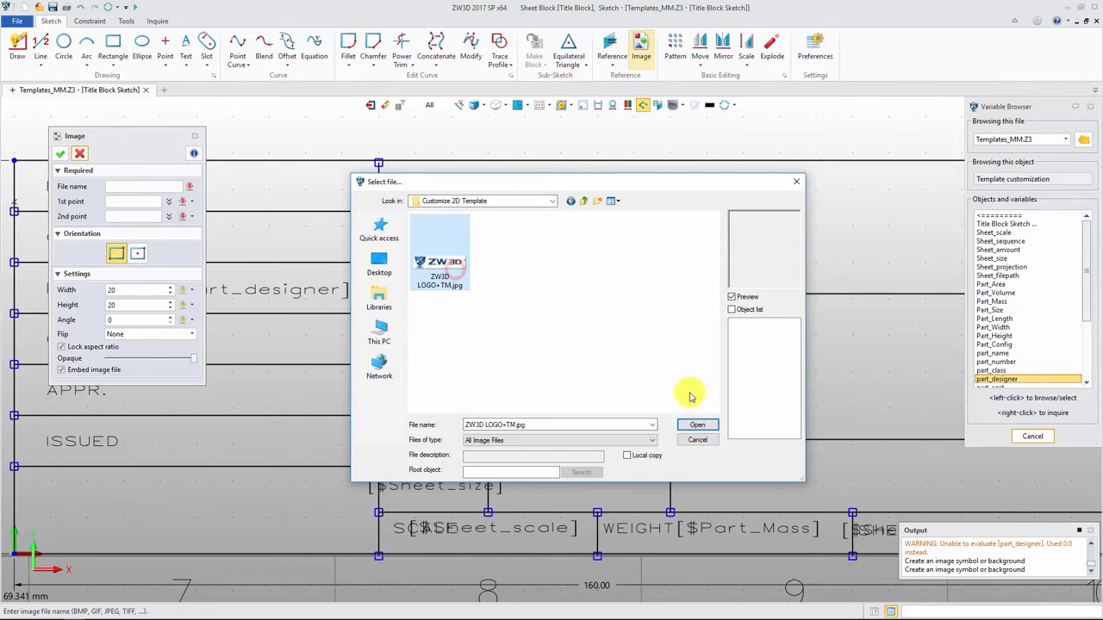
{"action": "left_click", "coordinate": [702, 425]}
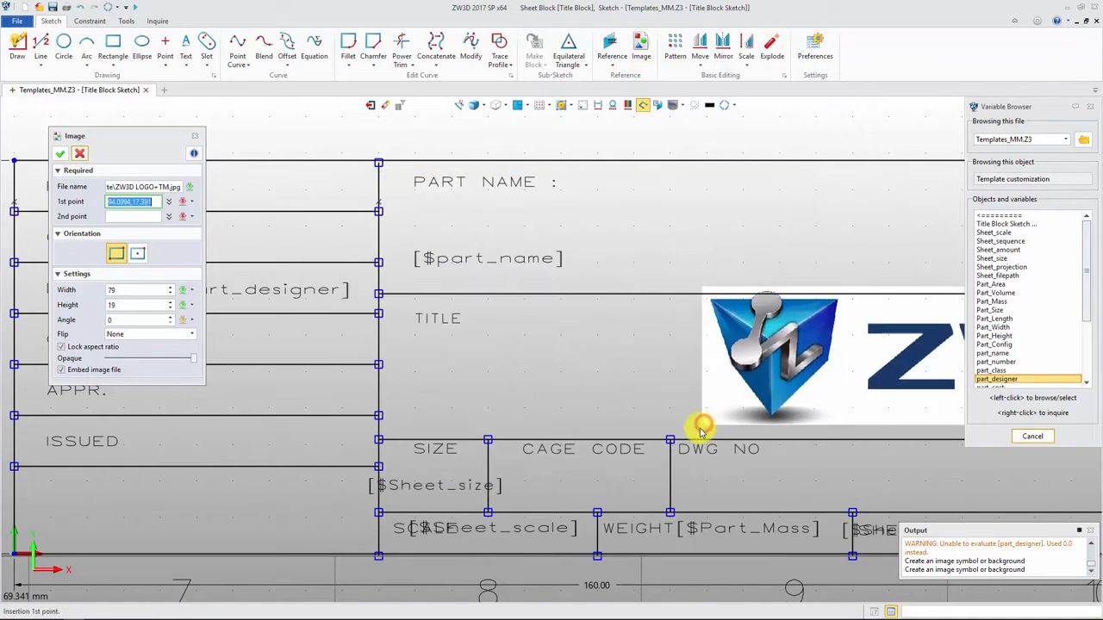
{"action": "left_click", "coordinate": [14, 553]}
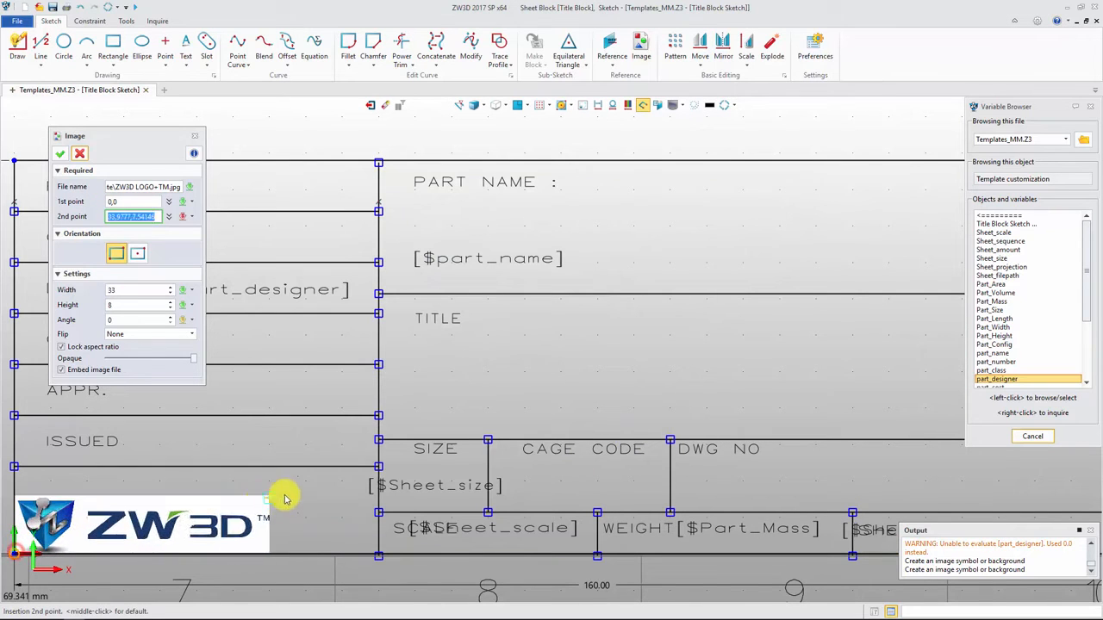
{"action": "left_click", "coordinate": [380, 466]}
{"action": "left_click", "coordinate": [59, 154]}
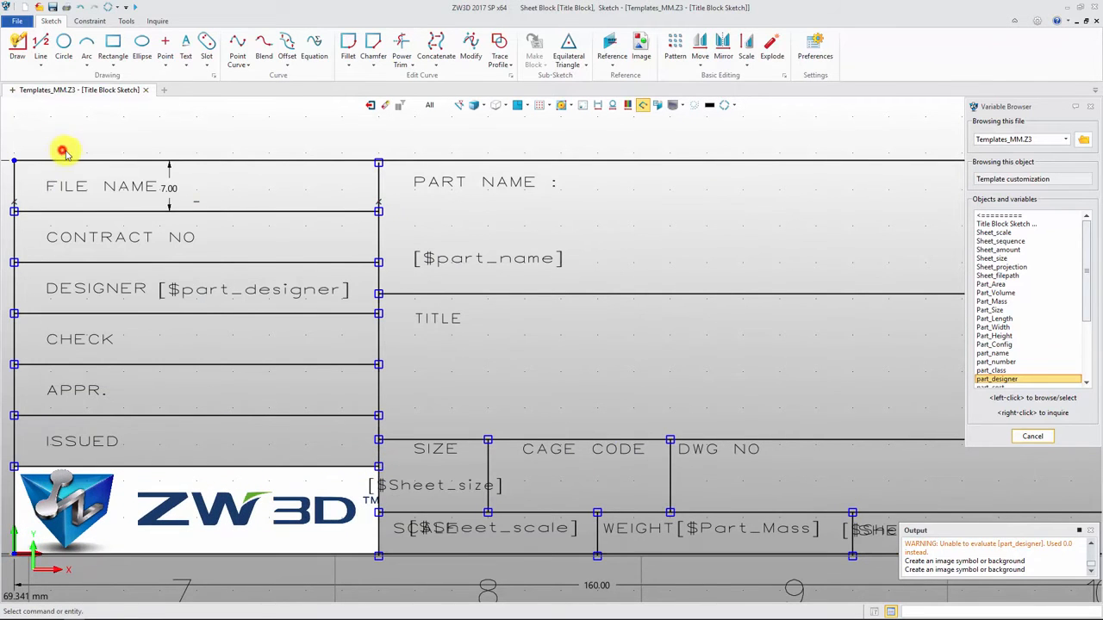
{"action": "left_click", "coordinate": [369, 107]}
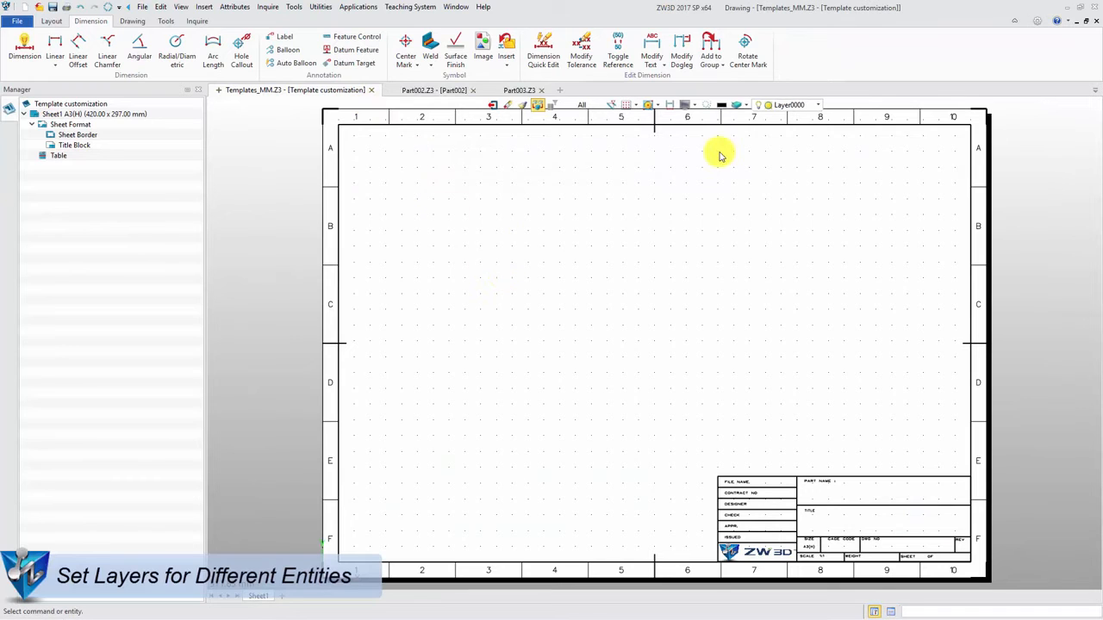
Step: Create a new drawing layer named Dimension
{"action": "left_click", "coordinate": [736, 105]}
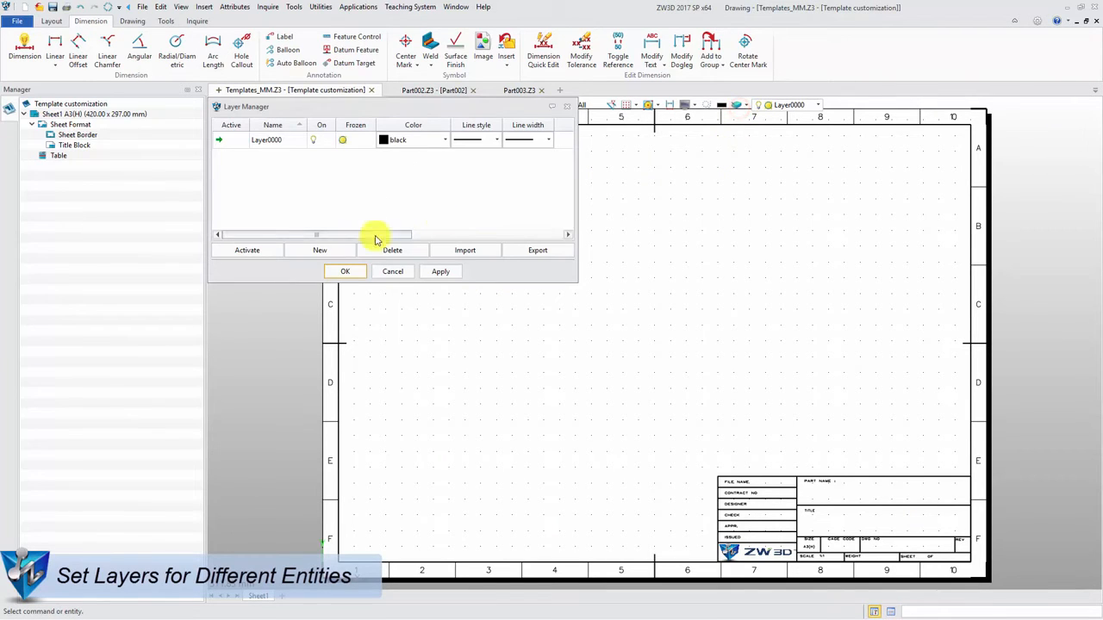
{"action": "left_click", "coordinate": [320, 253]}
{"action": "type", "text": "Dimension"}
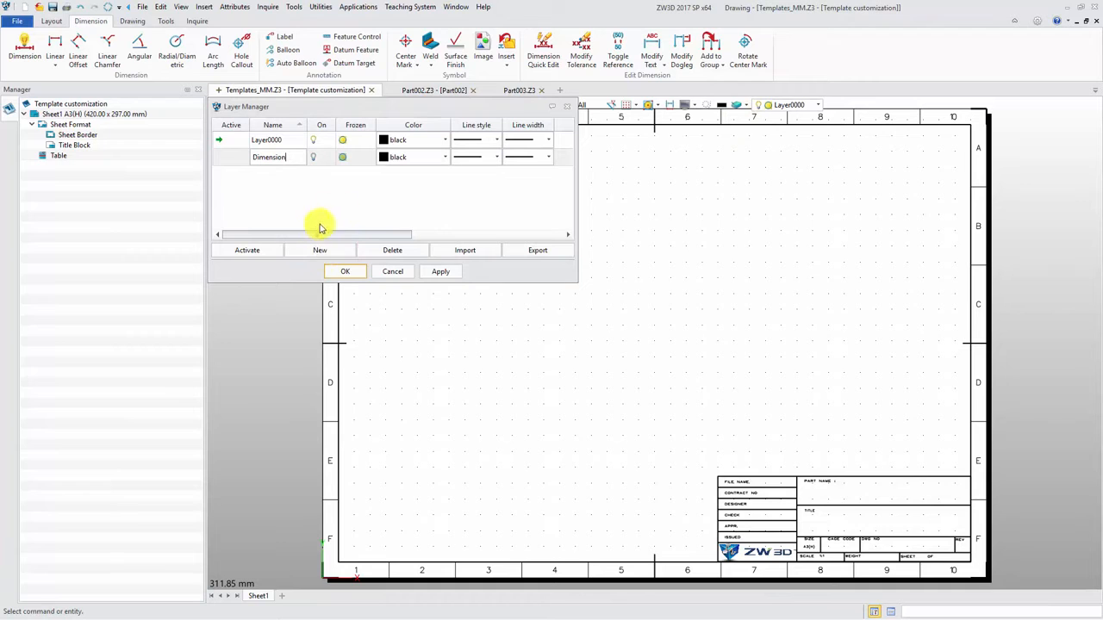
Step: Set the Dimension and Layer0000 layers to dark blue and give Layer0000 a thinner line width
{"action": "left_click", "coordinate": [444, 141]}
{"action": "left_click", "coordinate": [431, 163]}
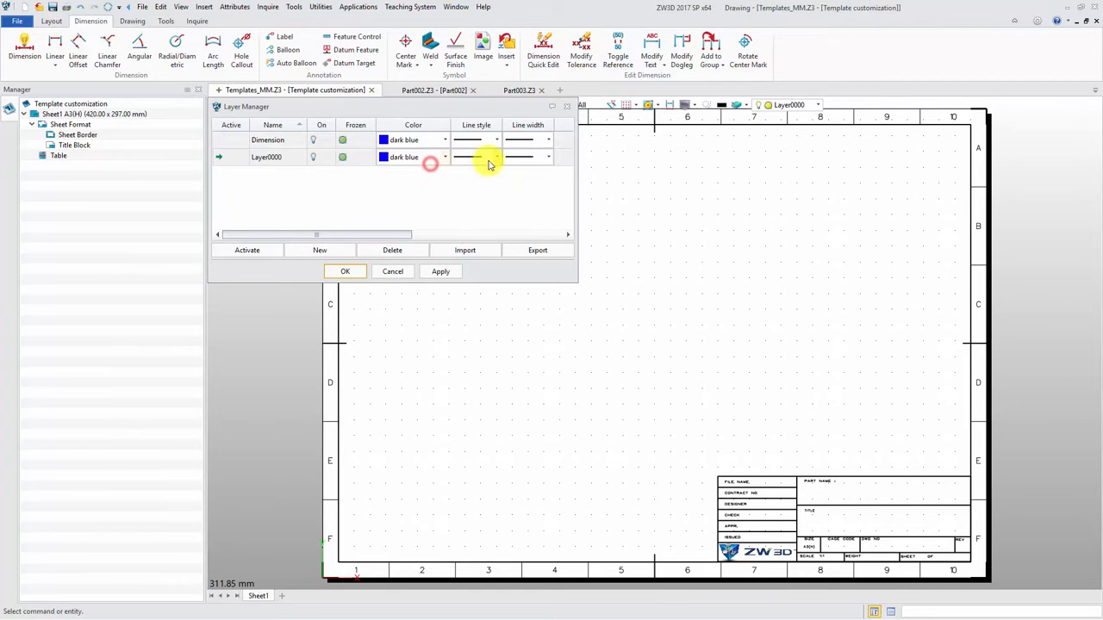
{"action": "left_click", "coordinate": [496, 156]}
{"action": "left_click", "coordinate": [496, 157]}
{"action": "left_click", "coordinate": [548, 157]}
{"action": "left_click", "coordinate": [534, 169]}
Step: Create a light green Centerline layer and a Text layer, set Layer0000 to black, and accept the layer settings
{"action": "left_click", "coordinate": [333, 250]}
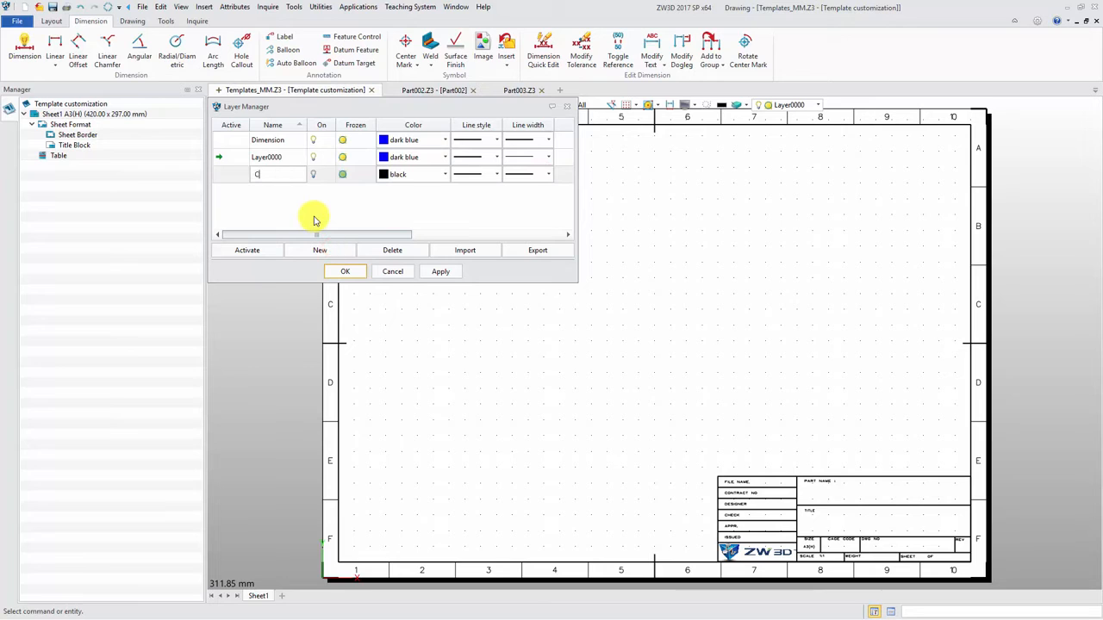
{"action": "type", "text": "Centerline"}
{"action": "left_click", "coordinate": [315, 249]}
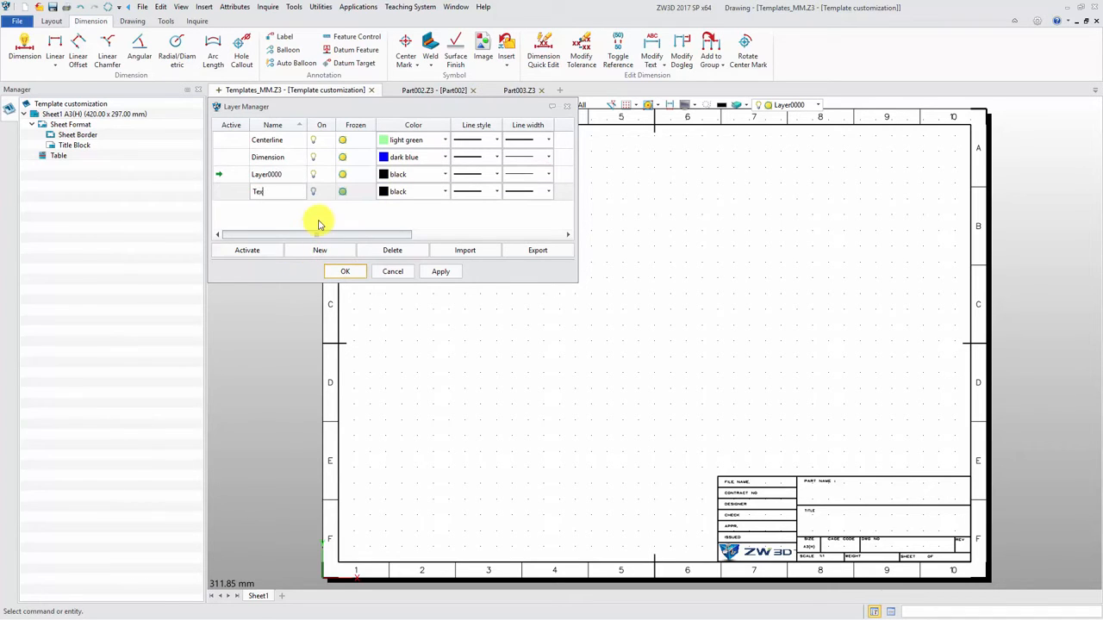
{"action": "left_click", "coordinate": [441, 272]}
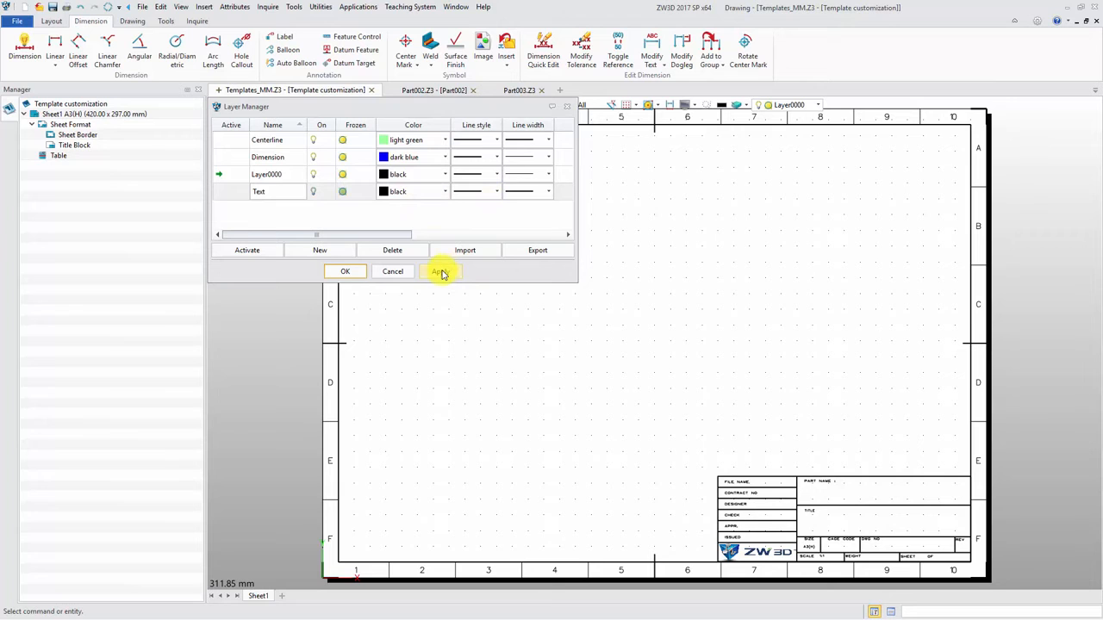
{"action": "left_click", "coordinate": [348, 272]}
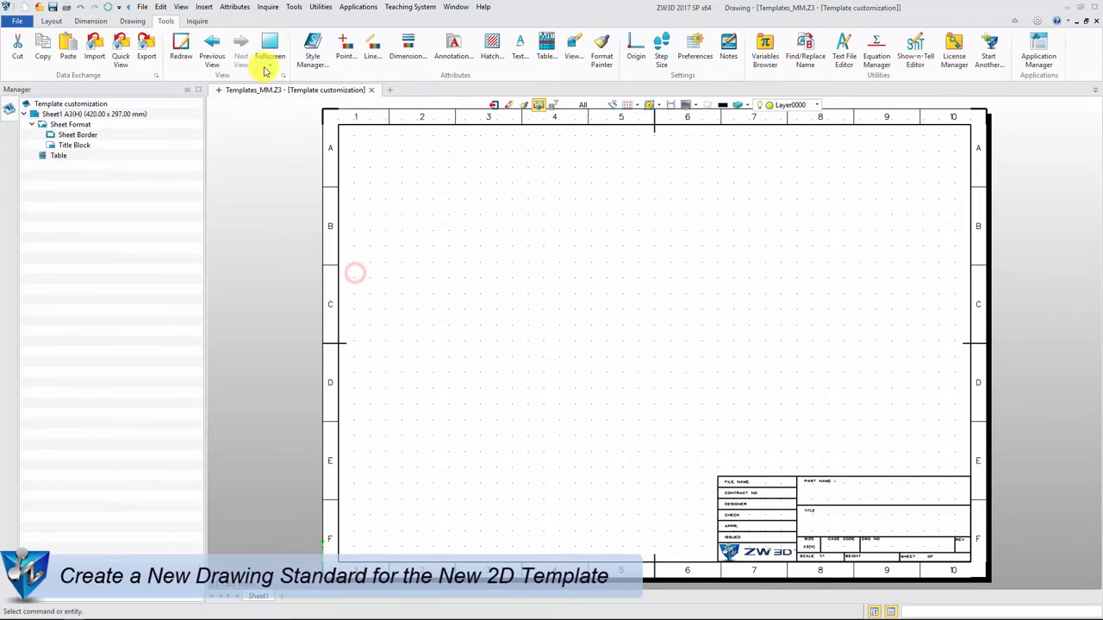
Step: Create a new drafting standard named Customize from the ANSI standard, based on Current Standard
{"action": "left_click", "coordinate": [313, 52]}
{"action": "left_click", "coordinate": [353, 143]}
{"action": "left_click", "coordinate": [343, 171]}
{"action": "right_click", "coordinate": [340, 171]}
{"action": "left_click", "coordinate": [373, 184]}
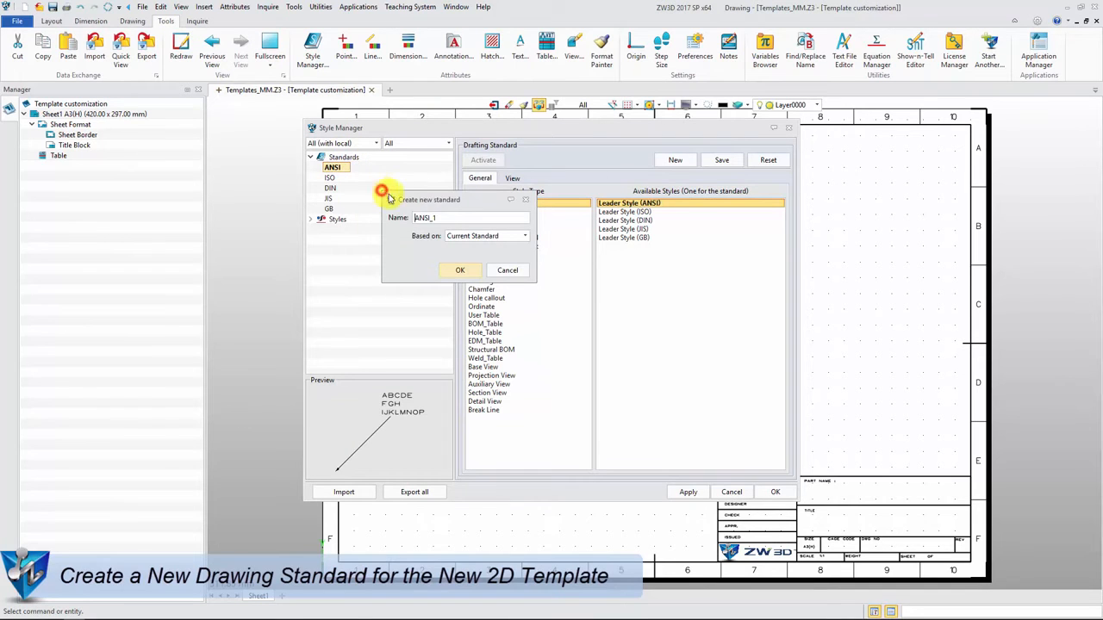
{"action": "left_click", "coordinate": [463, 270]}
Step: Set the projection type of the Customize standard to First angle
{"action": "double_click", "coordinate": [345, 219]}
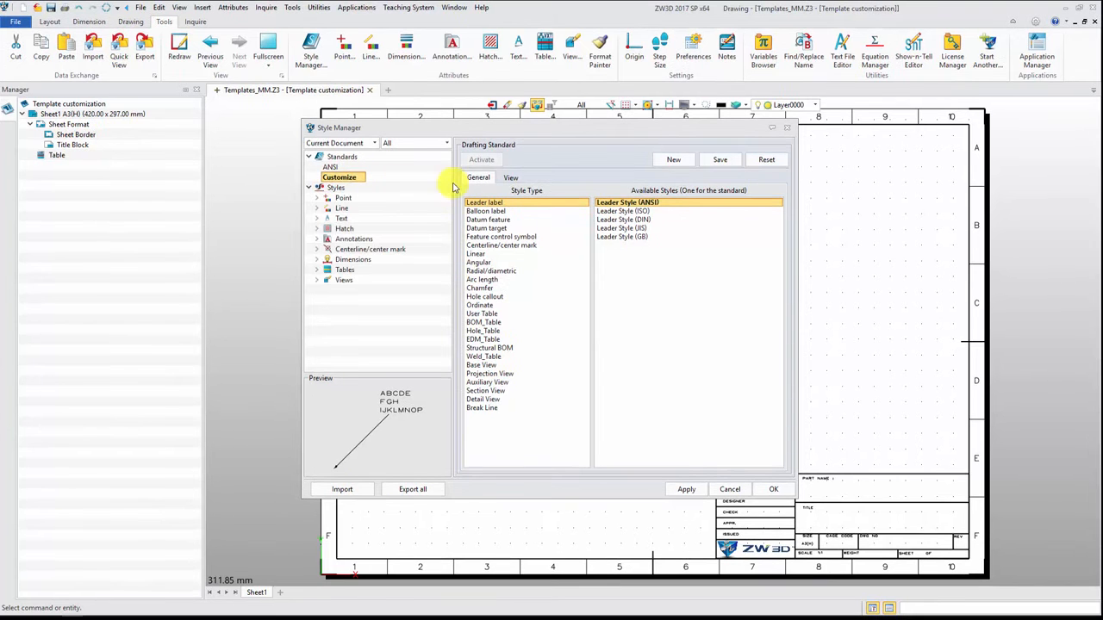
{"action": "left_click", "coordinate": [511, 179]}
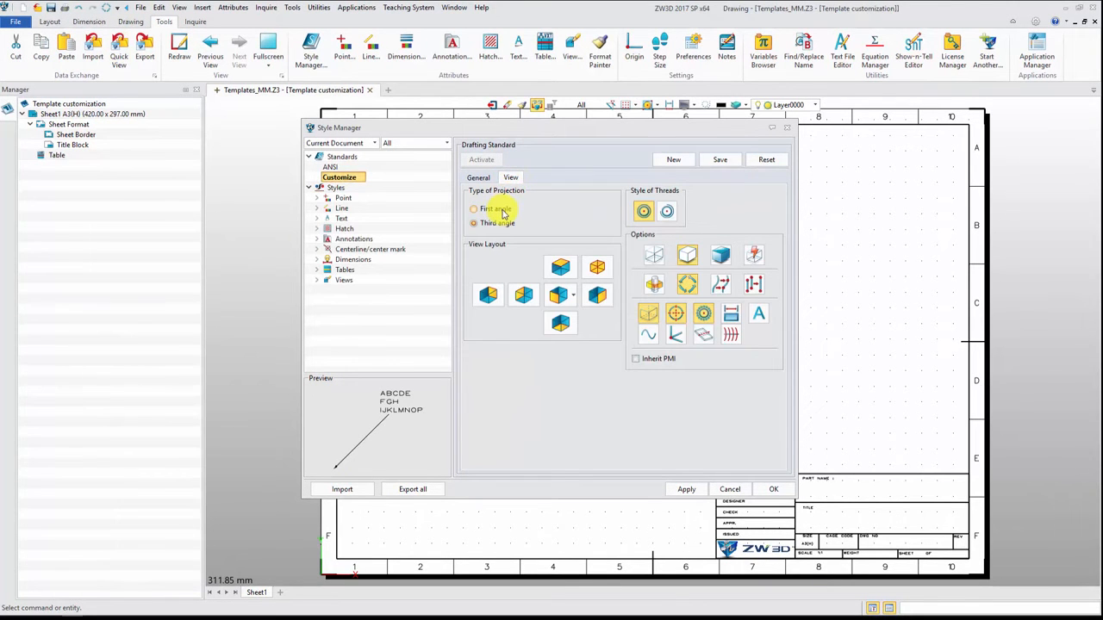
{"action": "left_click", "coordinate": [501, 211]}
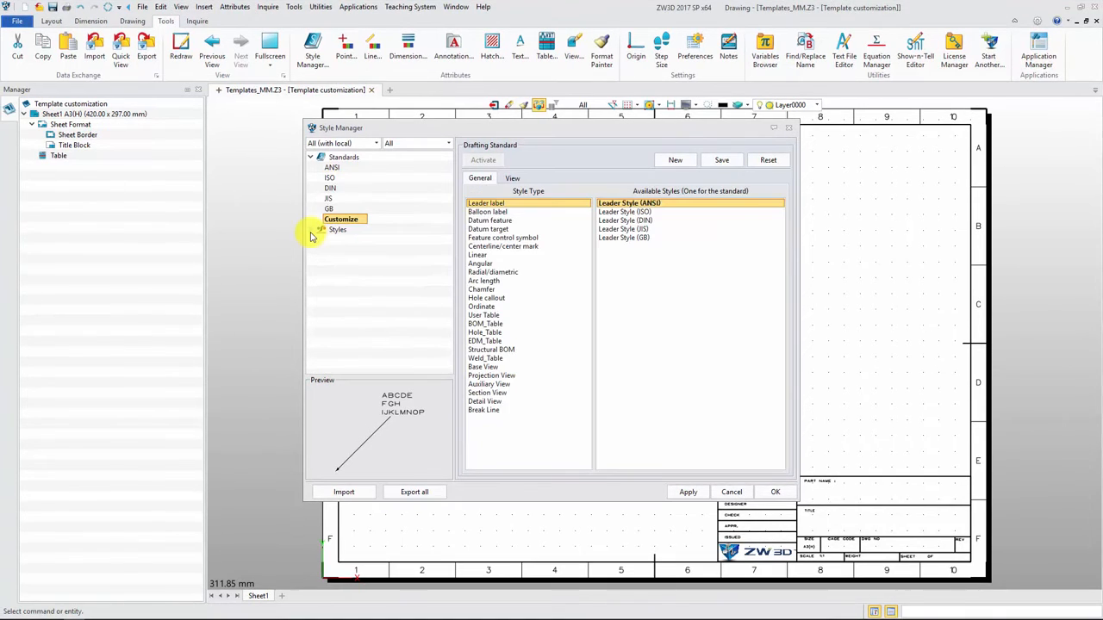
Step: Assign the Default text style to the Text layer and set its color and width to By Layer
{"action": "left_click", "coordinate": [309, 227]}
{"action": "double_click", "coordinate": [347, 257]}
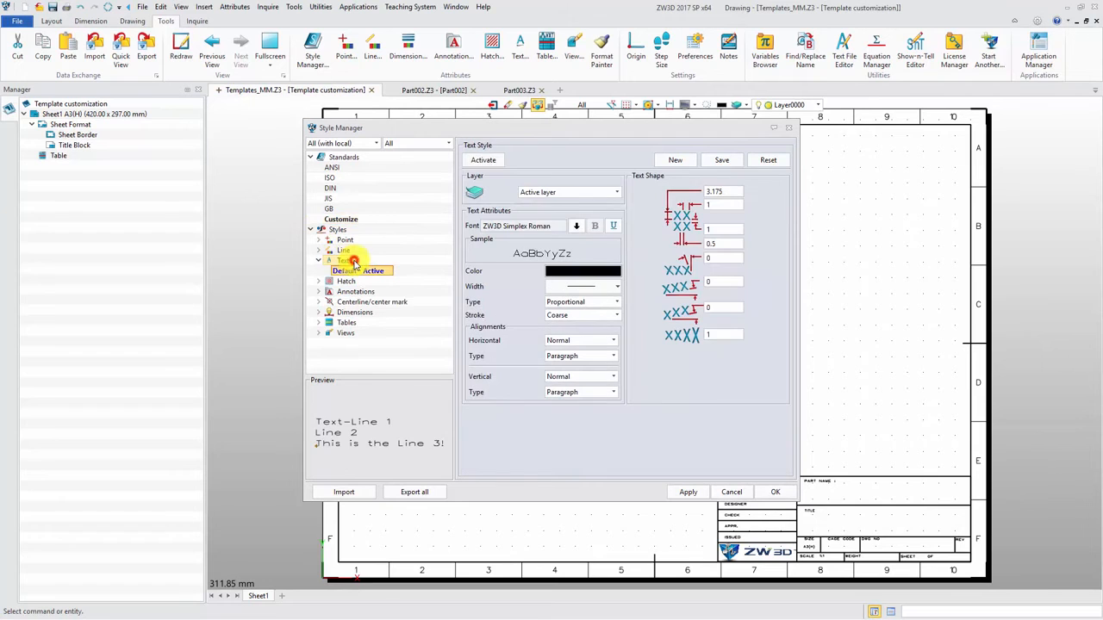
{"action": "left_click", "coordinate": [616, 192]}
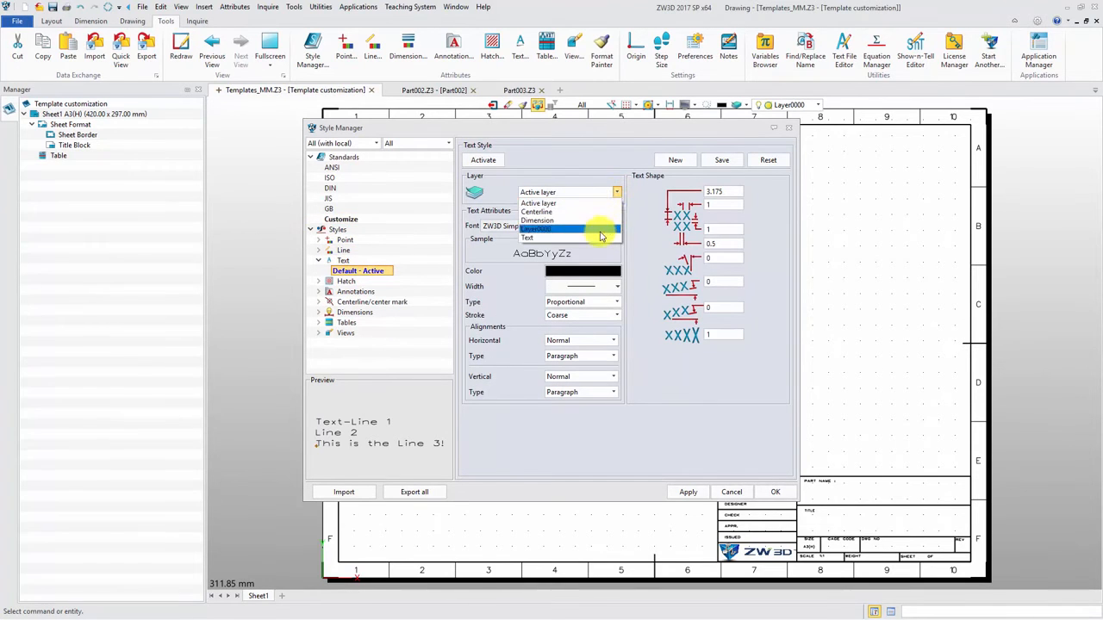
{"action": "left_click", "coordinate": [602, 238]}
{"action": "left_click", "coordinate": [610, 271]}
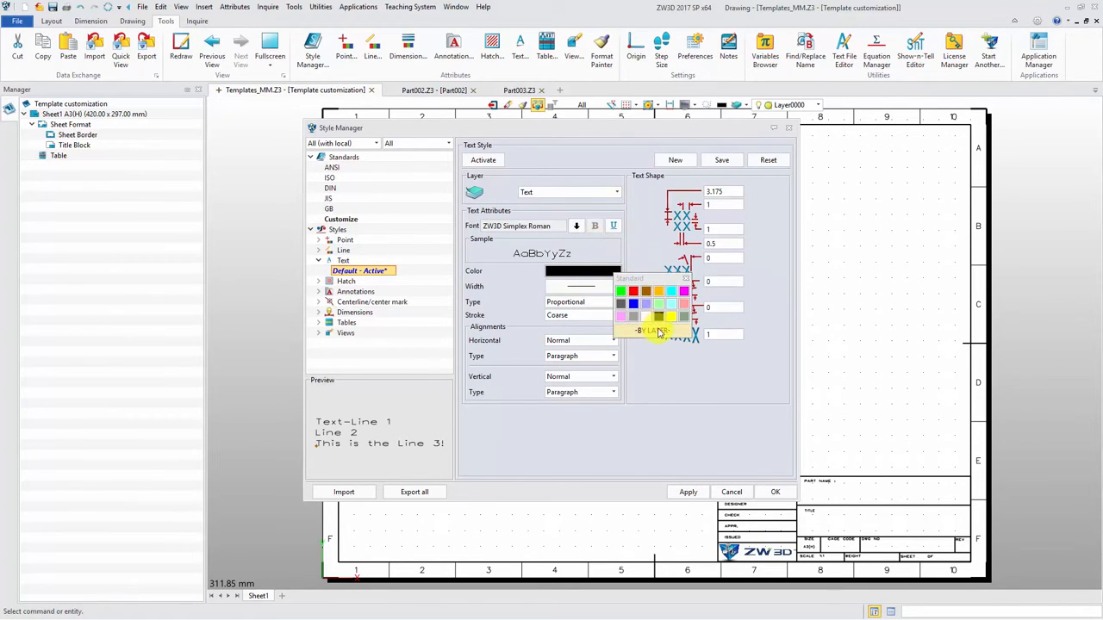
{"action": "left_click", "coordinate": [657, 331]}
{"action": "left_click", "coordinate": [617, 286]}
{"action": "left_click", "coordinate": [612, 301]}
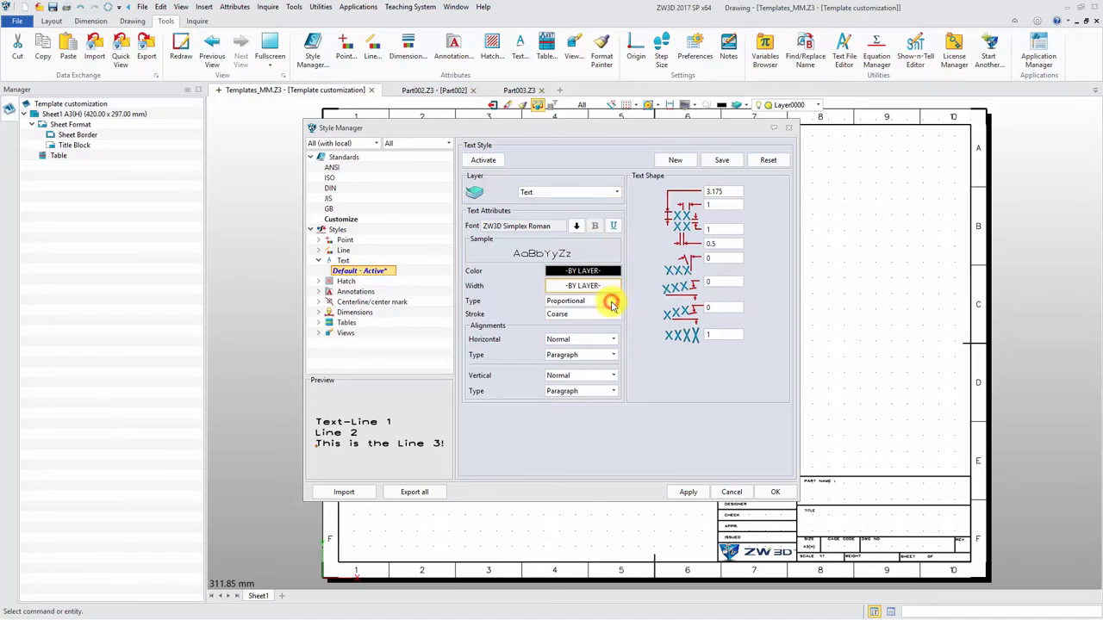
Step: Assign the centerline/center mark style's visible and hidden lines to the Centerline layer, with colors and line widths By Layer
{"action": "left_click", "coordinate": [318, 260]}
{"action": "left_click", "coordinate": [323, 291]}
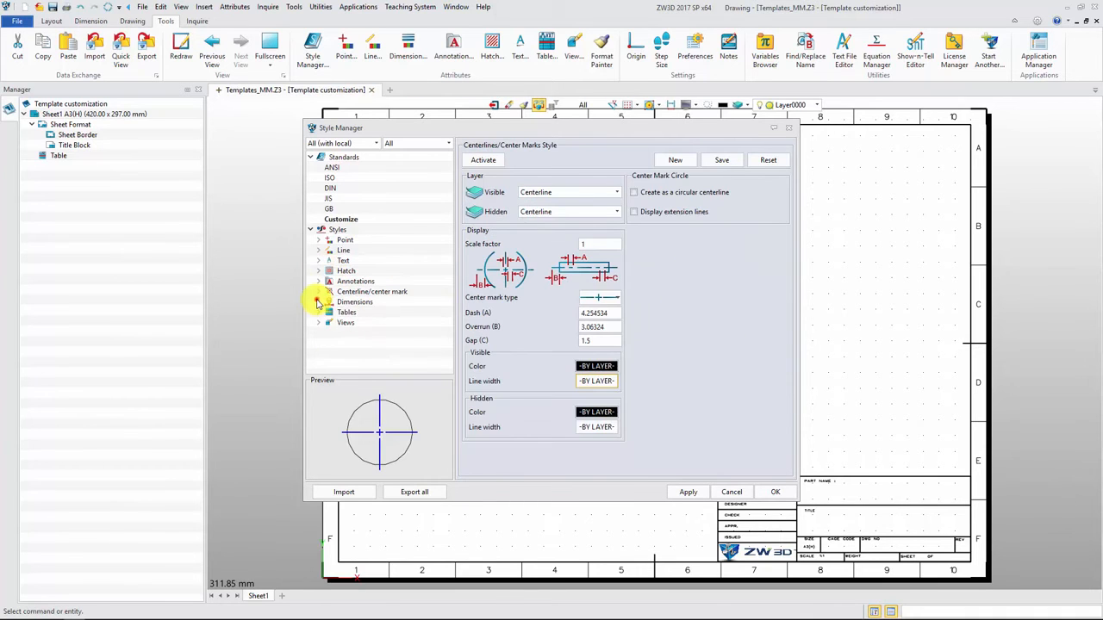
Step: Assign the active ANSI linear dimension style to the Dimension layer
{"action": "left_click", "coordinate": [319, 301]}
{"action": "left_click", "coordinate": [372, 323]}
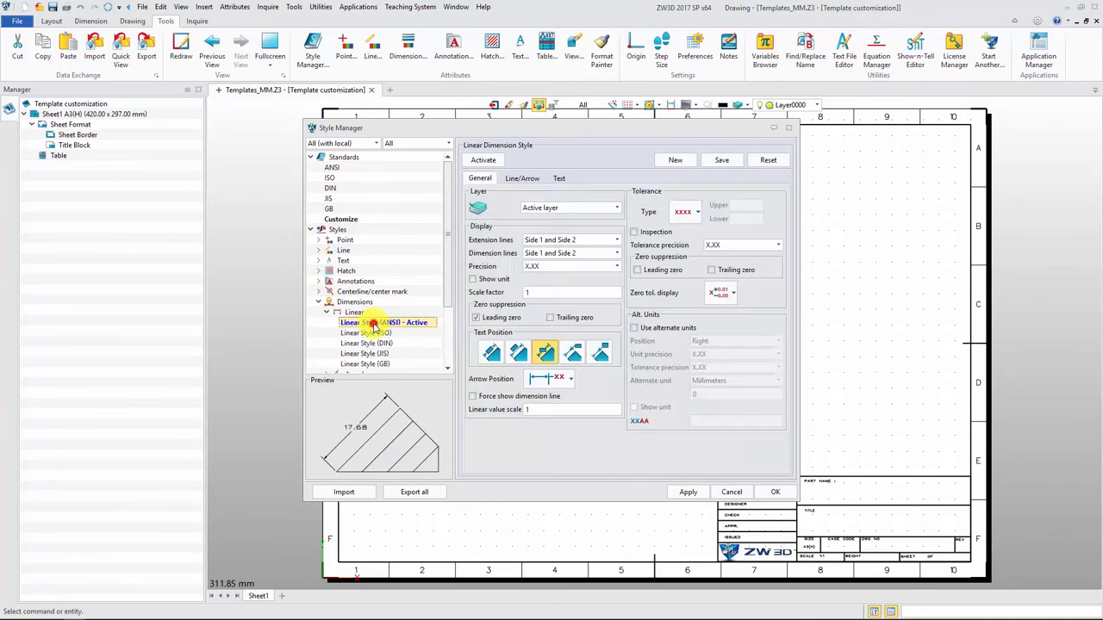
{"action": "left_click", "coordinate": [617, 210]}
{"action": "left_click", "coordinate": [600, 238]}
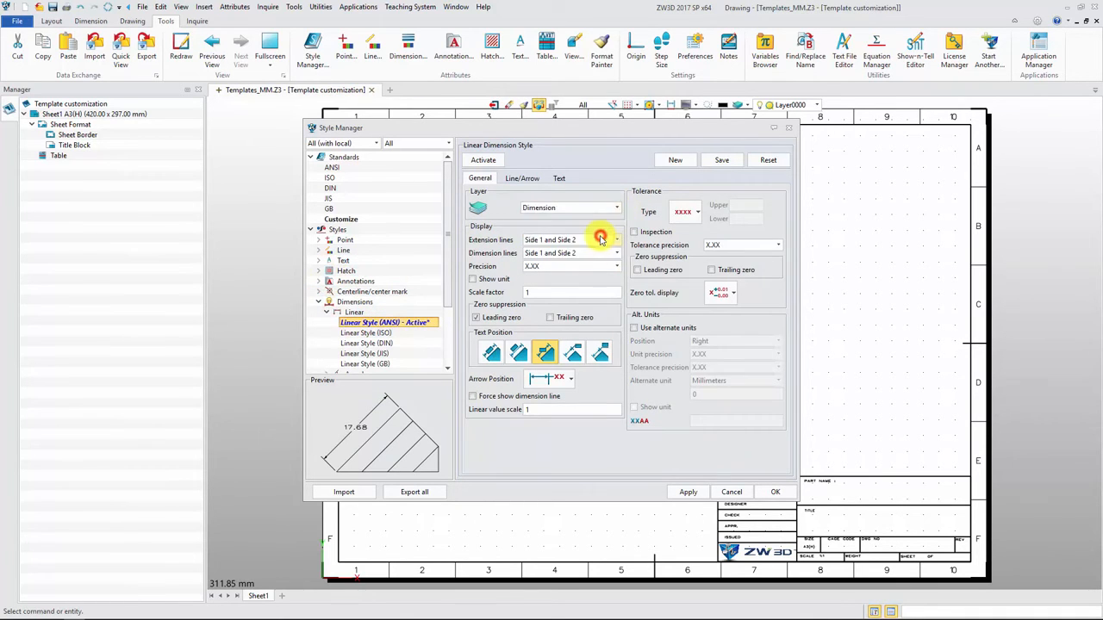
Step: Set the color, line type and line width of the ANSI linear style's dimension lines to By Layer
{"action": "left_click", "coordinate": [527, 179]}
{"action": "left_click", "coordinate": [560, 267]}
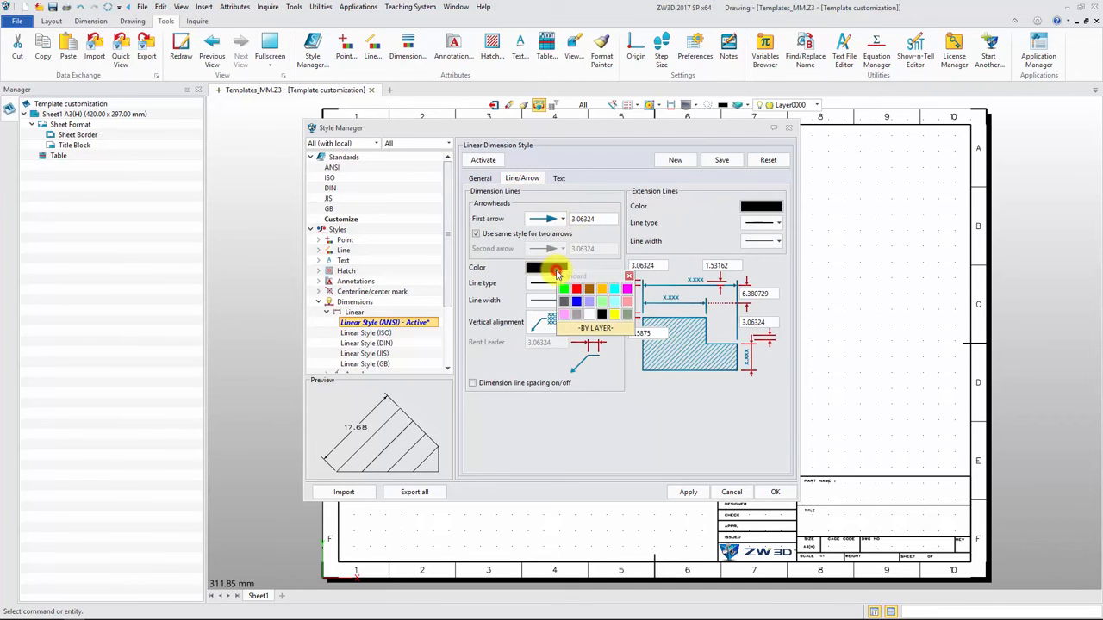
{"action": "left_click", "coordinate": [586, 332]}
{"action": "left_click", "coordinate": [552, 283]}
{"action": "left_click", "coordinate": [551, 298]}
{"action": "left_click", "coordinate": [555, 300]}
{"action": "left_click", "coordinate": [564, 316]}
Step: Set the text color of the ANSI linear dimension style to By Layer
{"action": "left_click", "coordinate": [559, 178]}
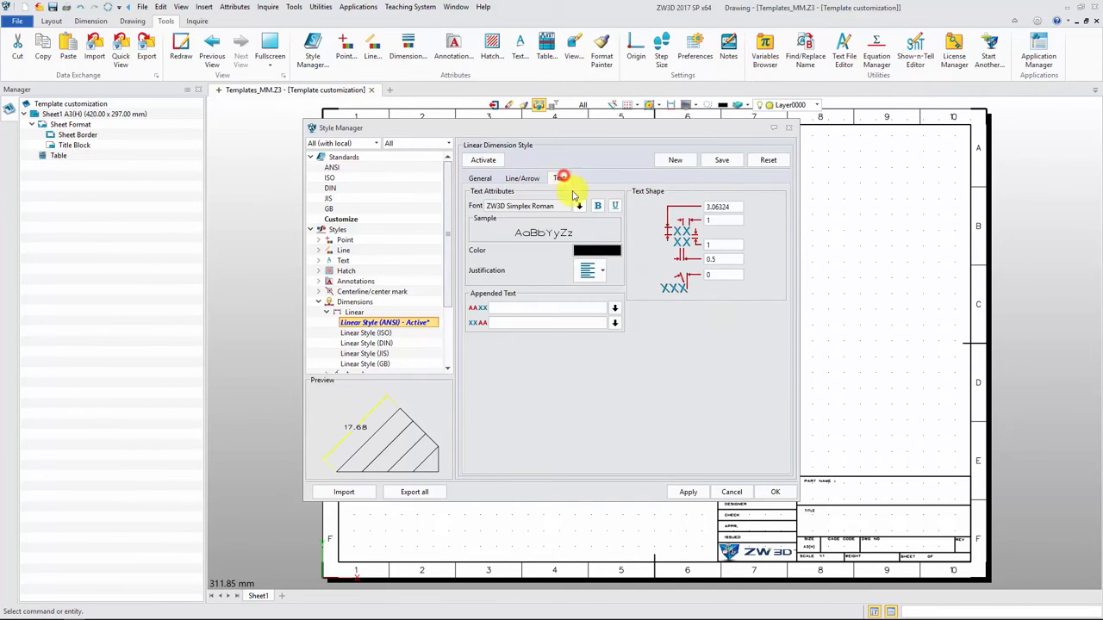
{"action": "left_click", "coordinate": [596, 251]}
{"action": "left_click", "coordinate": [638, 309]}
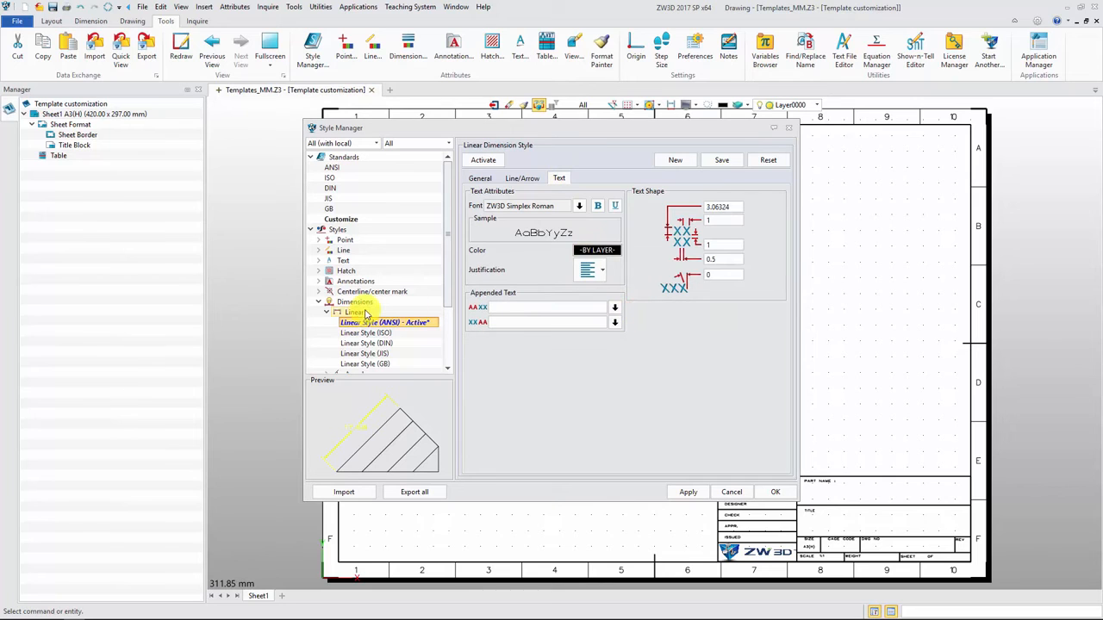
Step: Give the Visible lines in the ANSI base view style a thicker line width and accept the style changes
{"action": "left_click", "coordinate": [329, 312]}
{"action": "left_click", "coordinate": [318, 302]}
{"action": "left_click", "coordinate": [318, 323]}
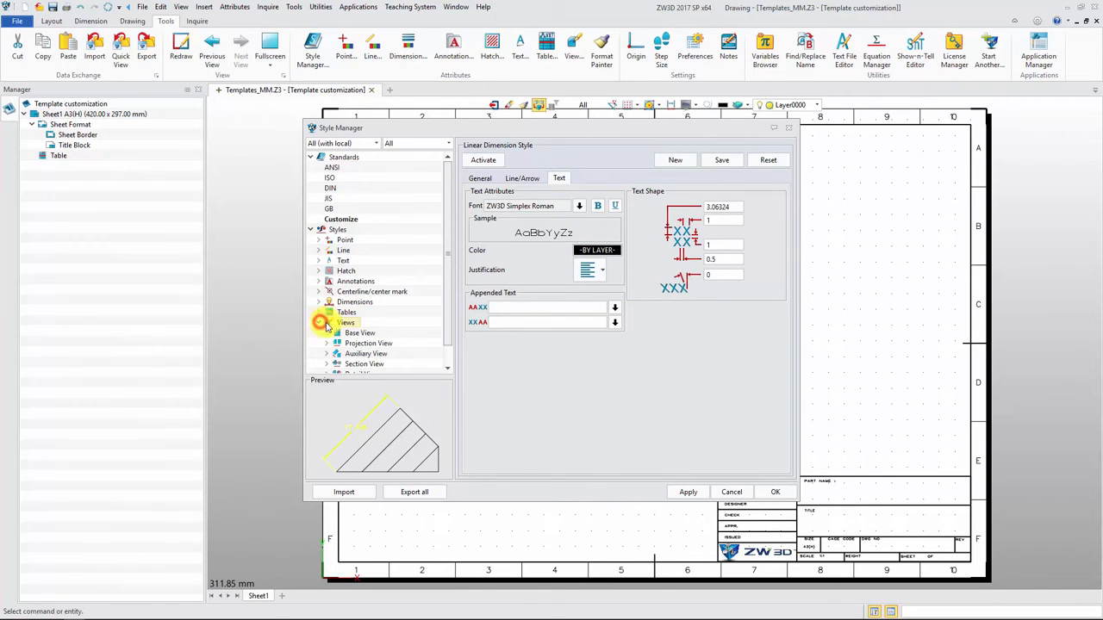
{"action": "double_click", "coordinate": [357, 312]}
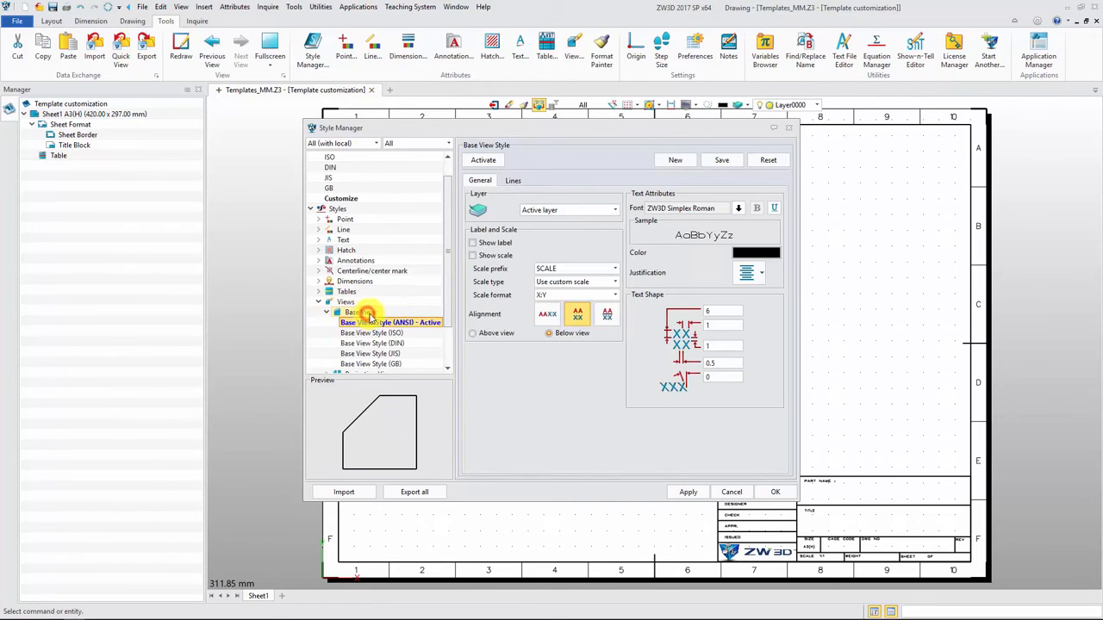
{"action": "left_click", "coordinate": [513, 180]}
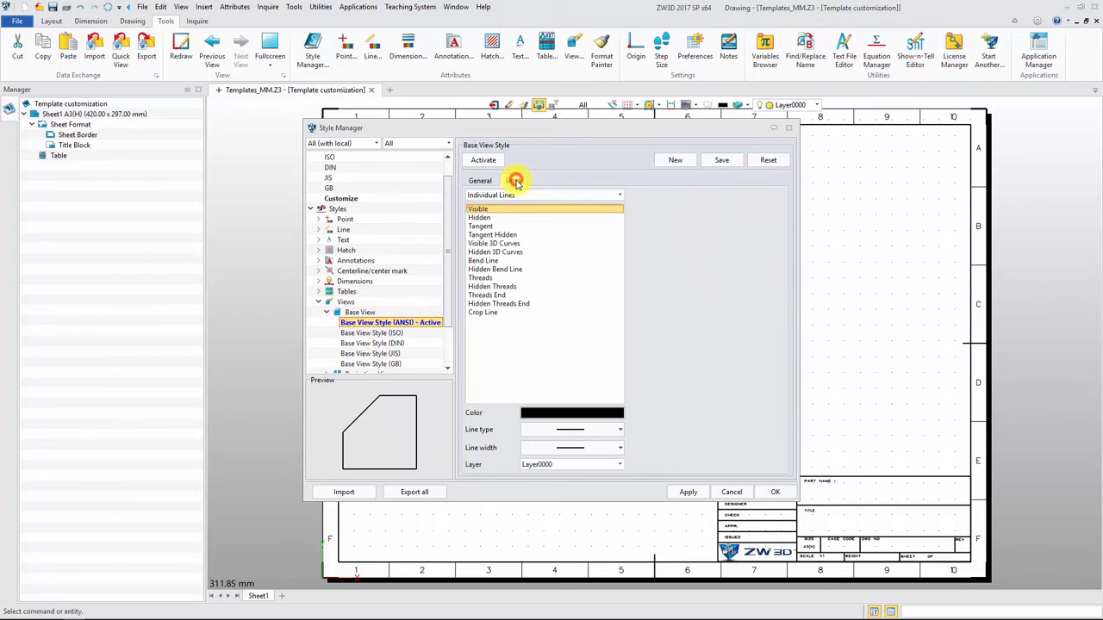
{"action": "left_click", "coordinate": [620, 448]}
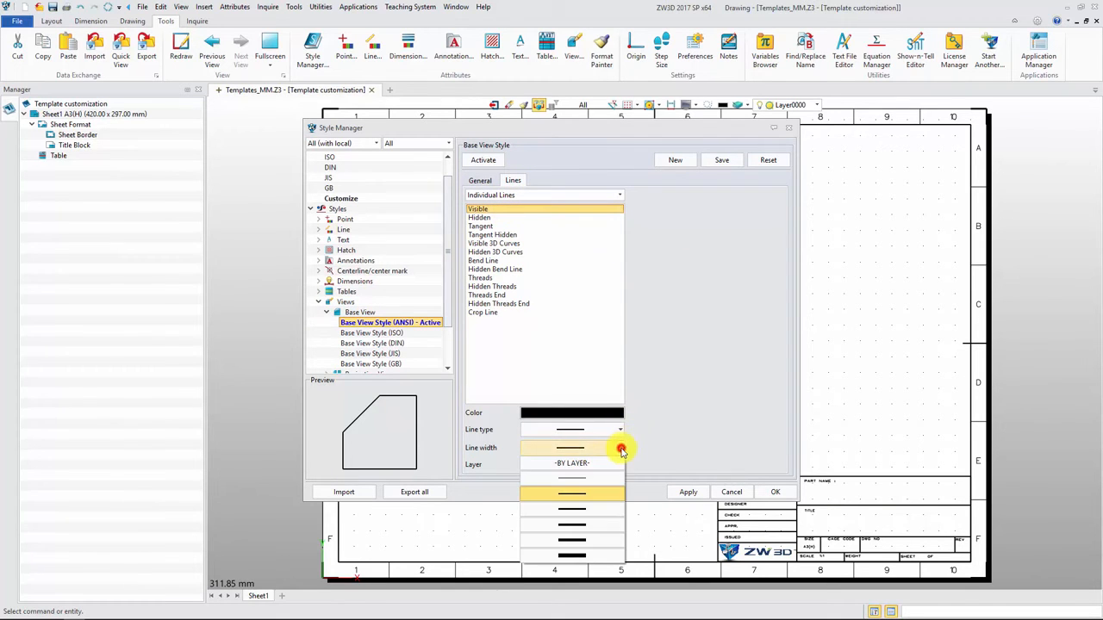
{"action": "left_click", "coordinate": [594, 524]}
{"action": "left_click", "coordinate": [479, 217]}
{"action": "left_click", "coordinate": [697, 491]}
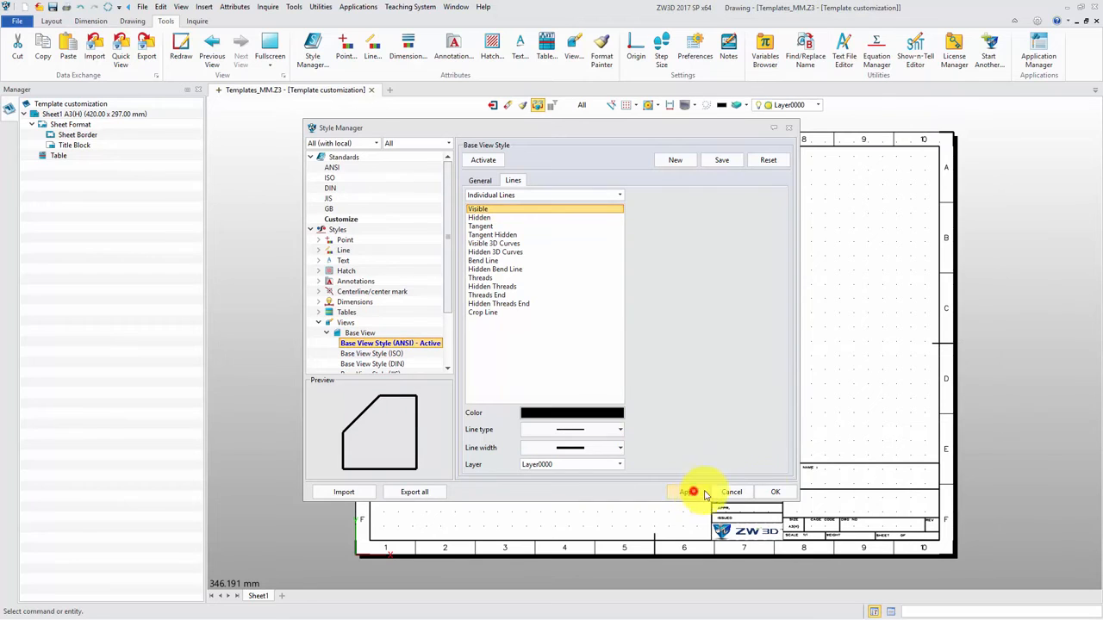
{"action": "left_click", "coordinate": [774, 492]}
Step: Save and close the Templates_MM.Z3 file, and open the Bearing Seat part from Template.Z3
{"action": "left_click", "coordinate": [53, 7]}
{"action": "left_click", "coordinate": [371, 90]}
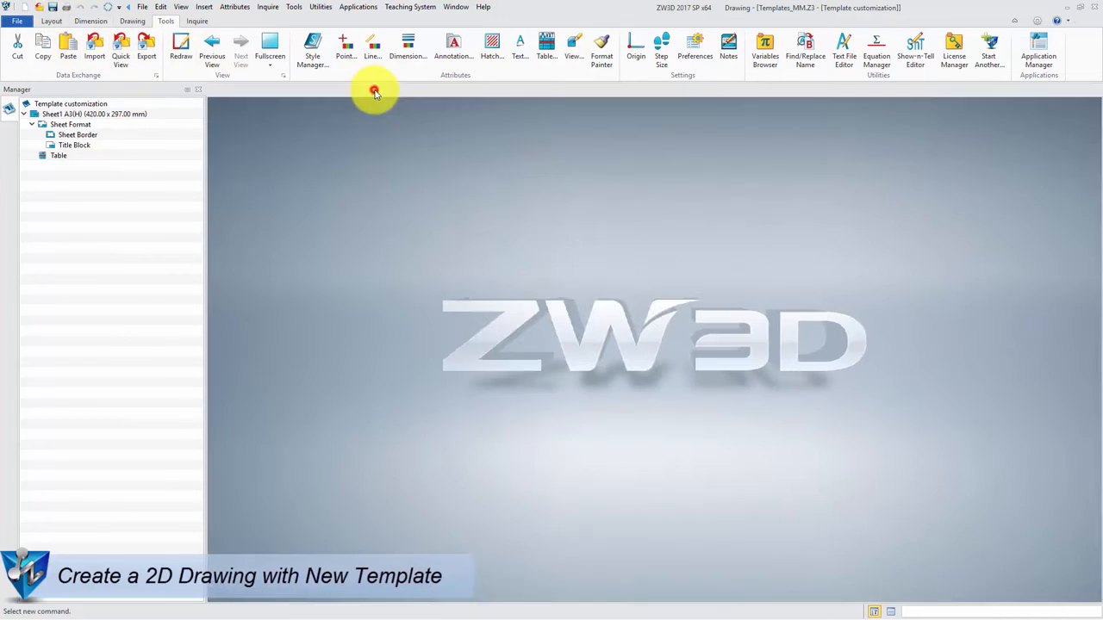
{"action": "left_click", "coordinate": [44, 47]}
{"action": "left_click", "coordinate": [452, 243]}
{"action": "left_click", "coordinate": [698, 424]}
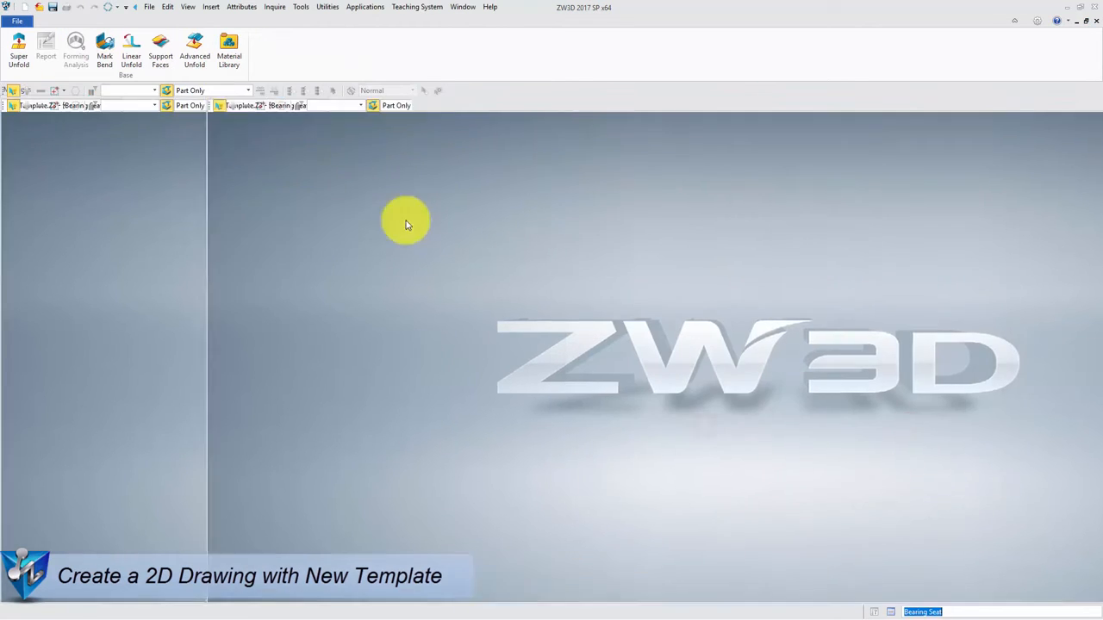
Step: Review the standard part attributes of the Bearing Seat, including its name and designer
{"action": "left_click", "coordinate": [243, 7]}
{"action": "left_click", "coordinate": [251, 25]}
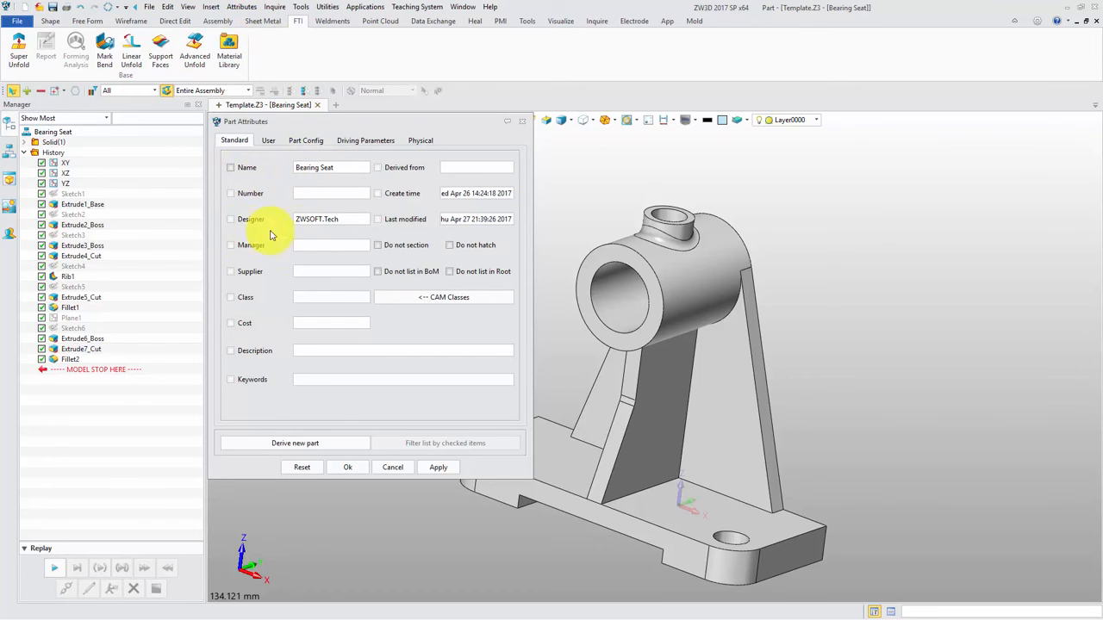
{"action": "left_click", "coordinate": [356, 470]}
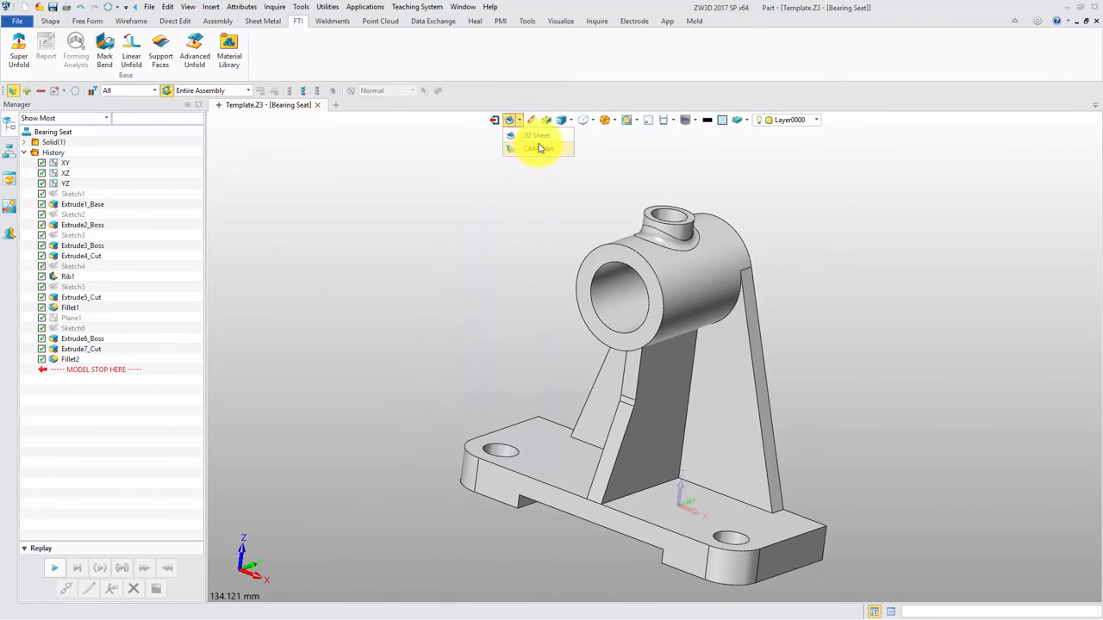
Step: Create a 2D sheet for the Bearing Seat using the Template customization template
{"action": "left_click", "coordinate": [535, 136]}
{"action": "left_click_drag", "start_coordinate": [605, 256], "coordinate": [628, 364]}
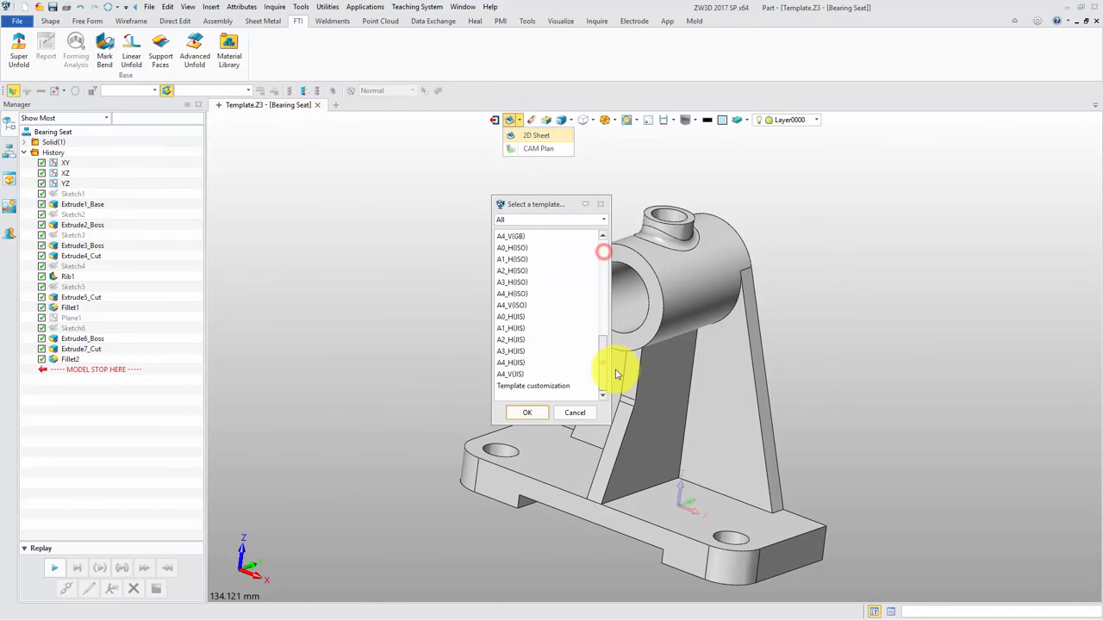
{"action": "left_click", "coordinate": [572, 382]}
{"action": "left_click", "coordinate": [539, 411]}
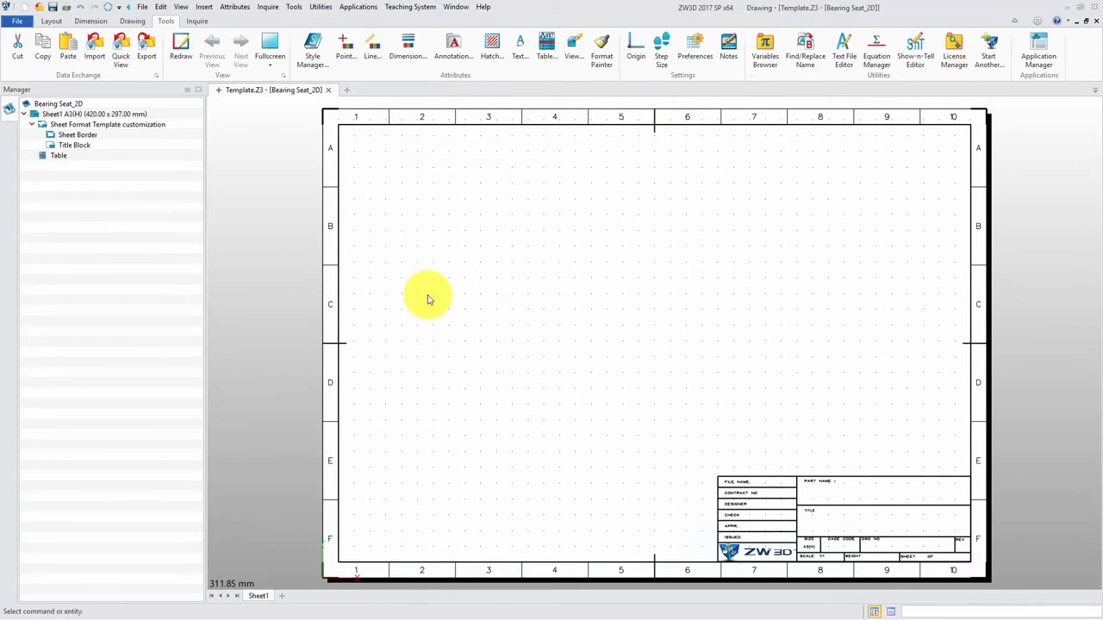
Step: Place a FRONT standard view of the Bearing Seat in the upper-left area of the drawing sheet
{"action": "left_click", "coordinate": [192, 255]}
{"action": "left_click", "coordinate": [154, 277]}
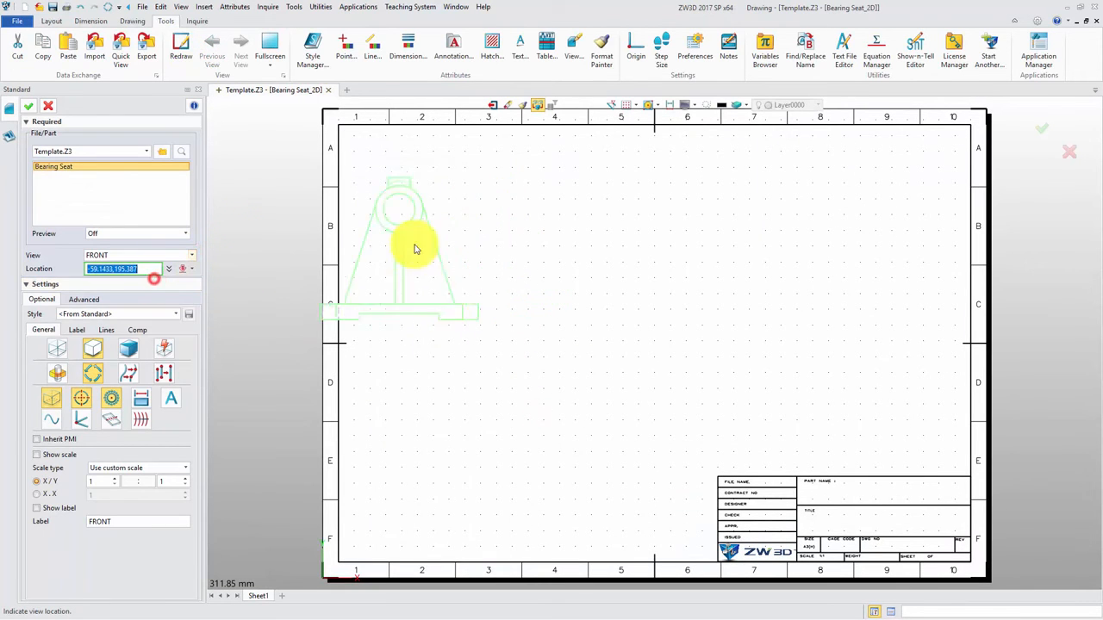
{"action": "left_click", "coordinate": [485, 243]}
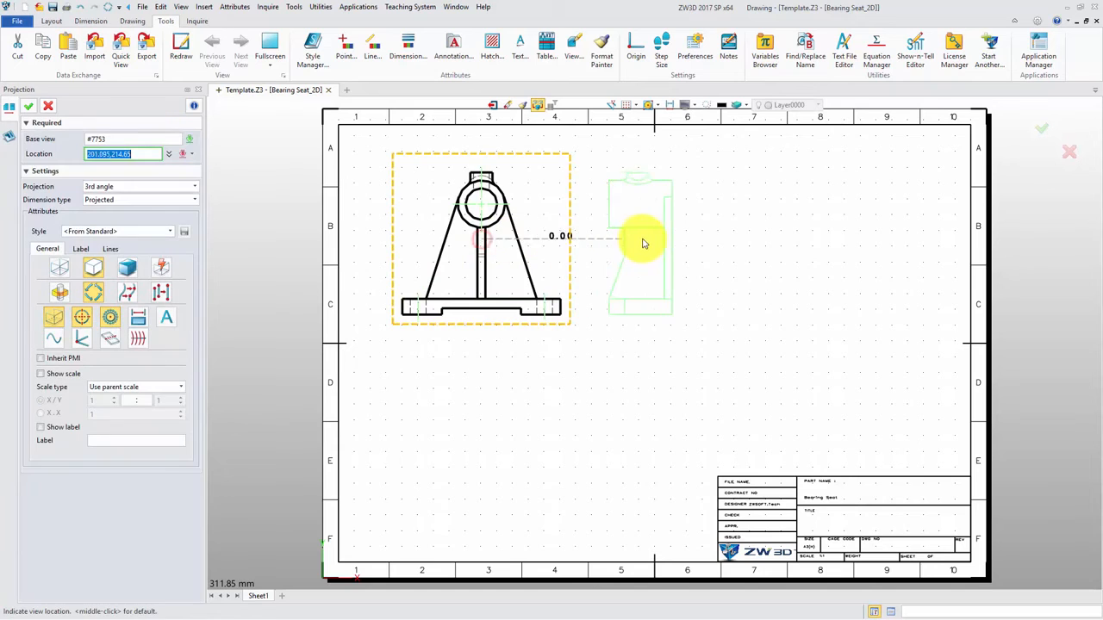
Step: Place projected views of the front view, one to its right and one below it, and finish projecting
{"action": "left_click", "coordinate": [657, 243]}
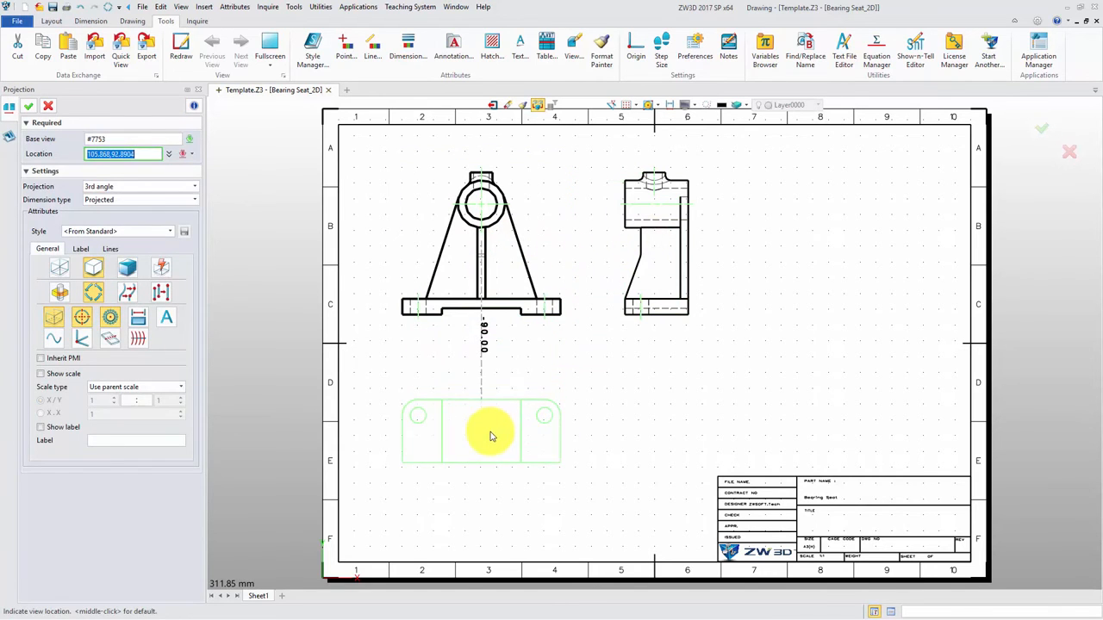
{"action": "left_click", "coordinate": [489, 435]}
{"action": "middle_click", "coordinate": [489, 435]}
Step: Place an ISOMETRIC standard view of the Bearing Seat just above the title block on the sheet
{"action": "left_click", "coordinate": [51, 21]}
{"action": "left_click", "coordinate": [49, 43]}
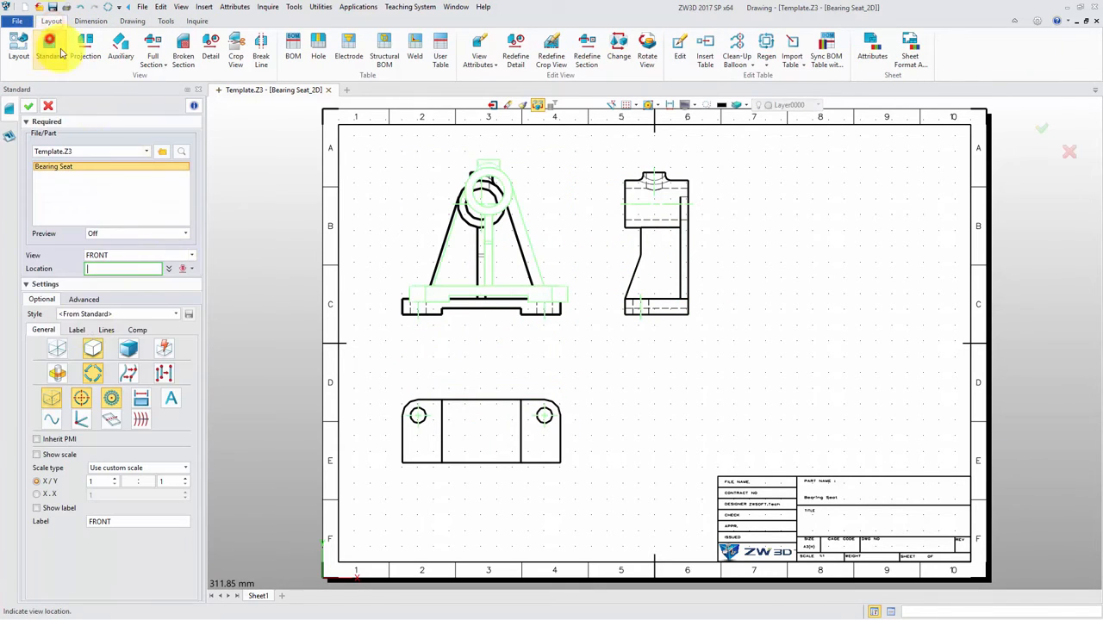
{"action": "left_click", "coordinate": [129, 253]}
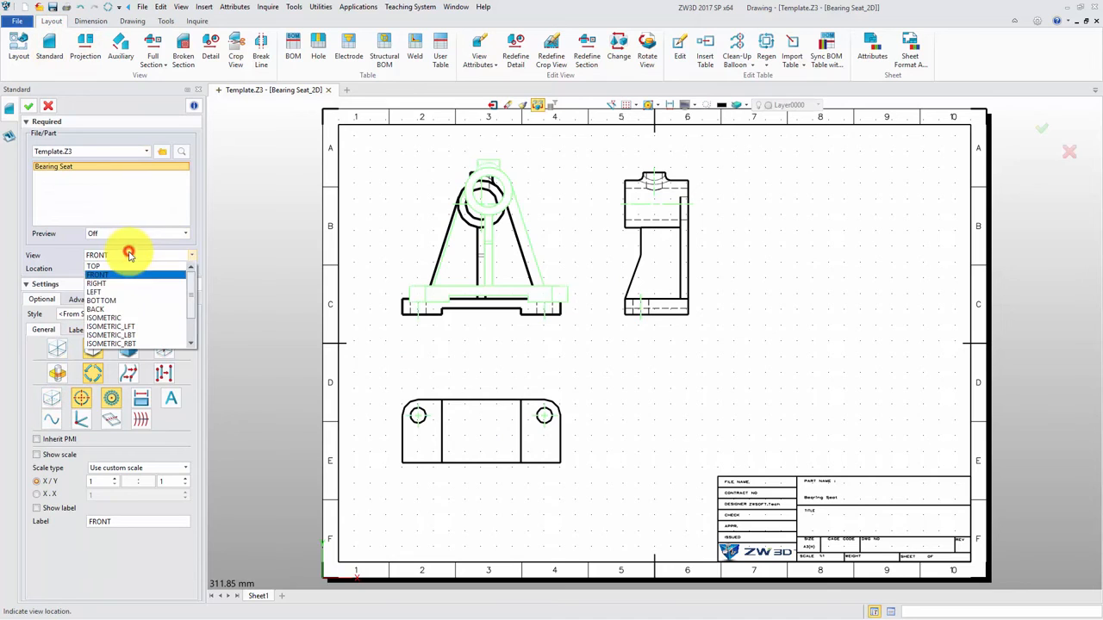
{"action": "left_click", "coordinate": [123, 317]}
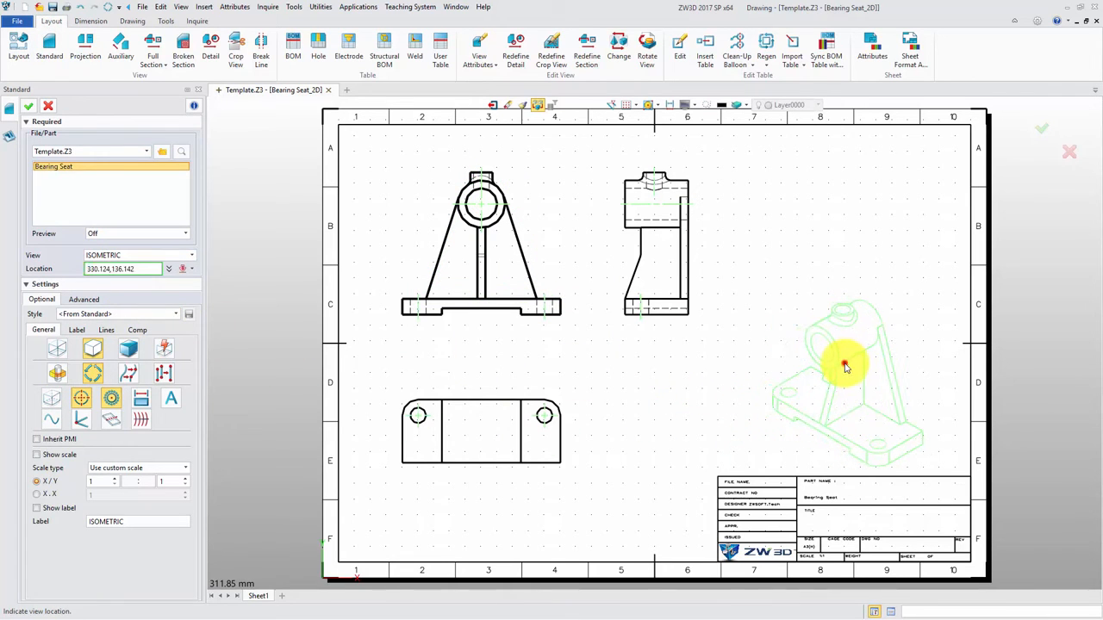
{"action": "left_click", "coordinate": [843, 368]}
Step: Dimension the front view's hole spacing, base thickness and bore height, the side view's cylinder diameters, and the lower view's length, width, corner radius and hole diameter
{"action": "left_click", "coordinate": [89, 22]}
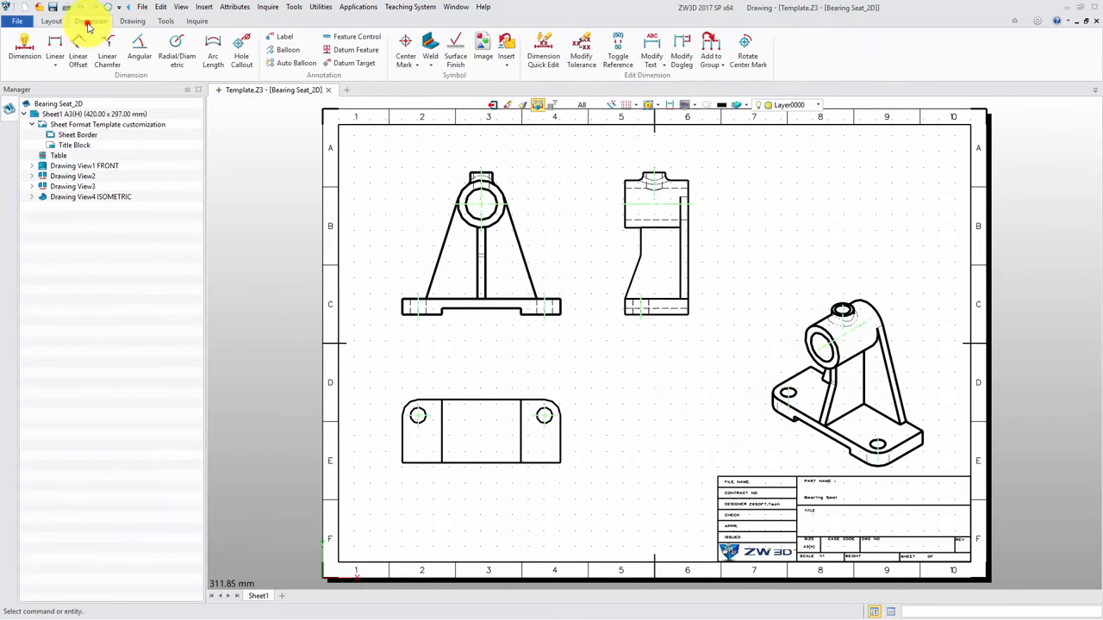
{"action": "left_click", "coordinate": [24, 45]}
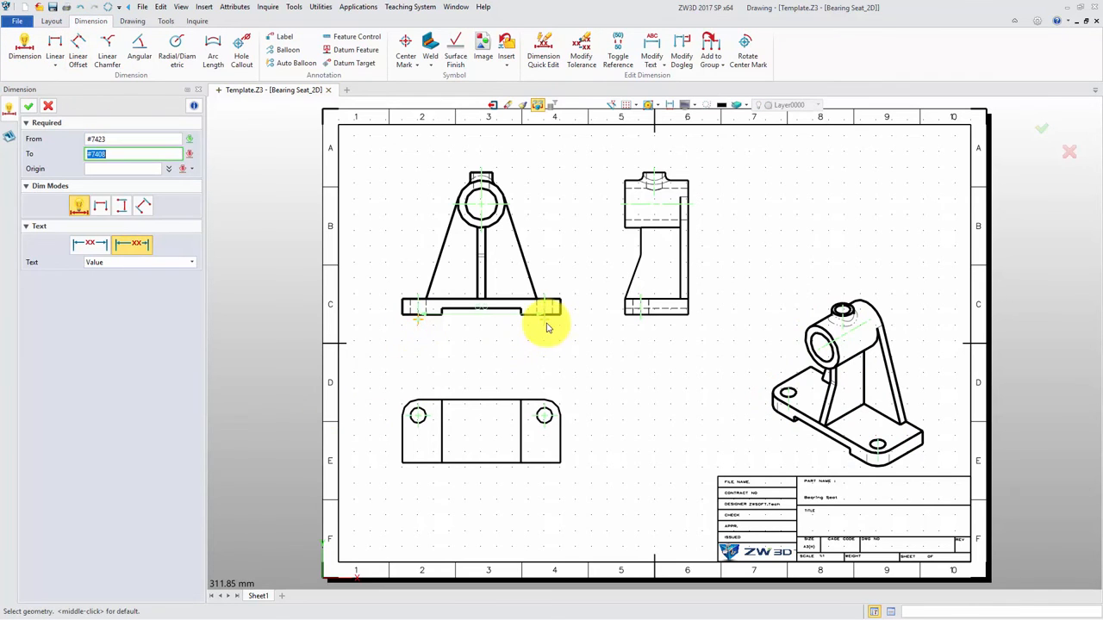
{"action": "left_click", "coordinate": [492, 349]}
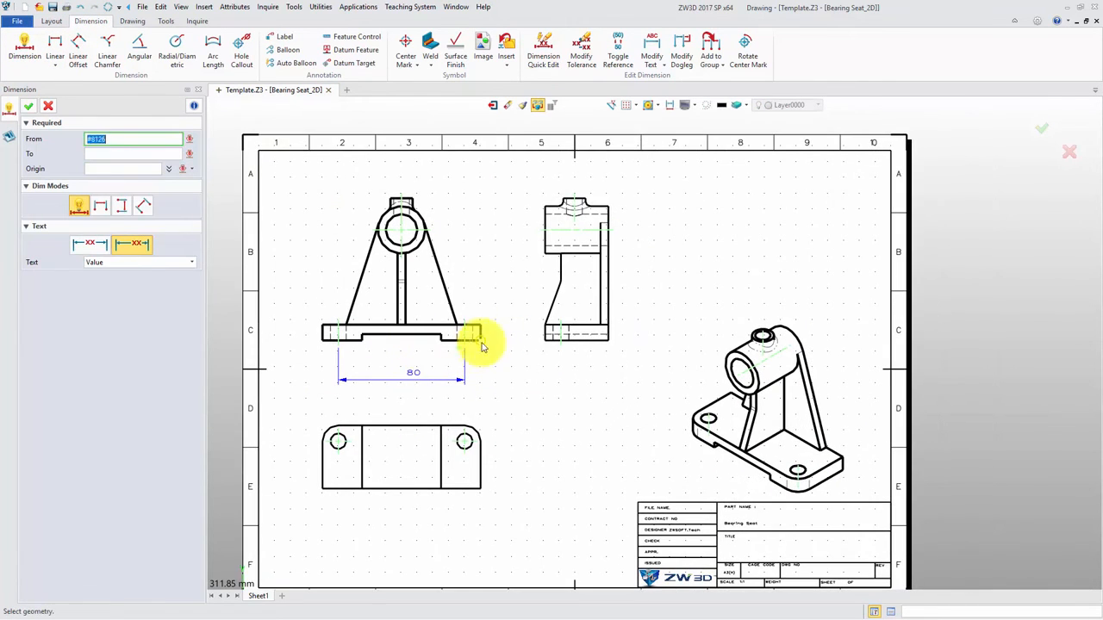
{"action": "left_click", "coordinate": [483, 337]}
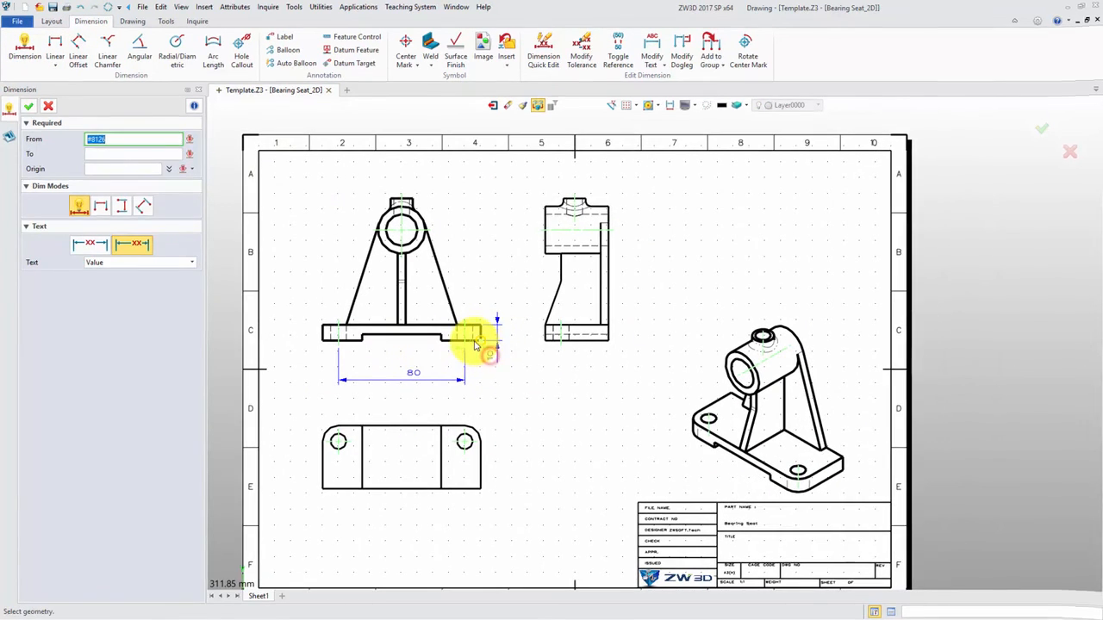
{"action": "left_click", "coordinate": [419, 233]}
Step: Place a text note above the isometric view reading "Note 1. No burr allowed 2. Surface finishing 3. Test requirements"
{"action": "left_click", "coordinate": [133, 21]}
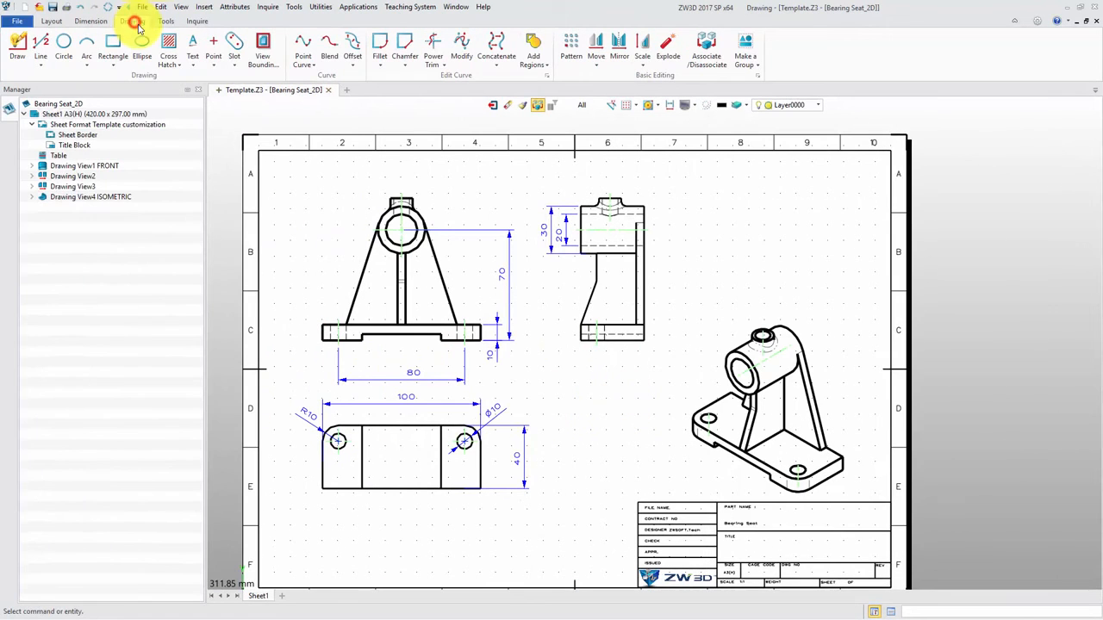
{"action": "left_click", "coordinate": [192, 41]}
{"action": "right_click", "coordinate": [216, 184]}
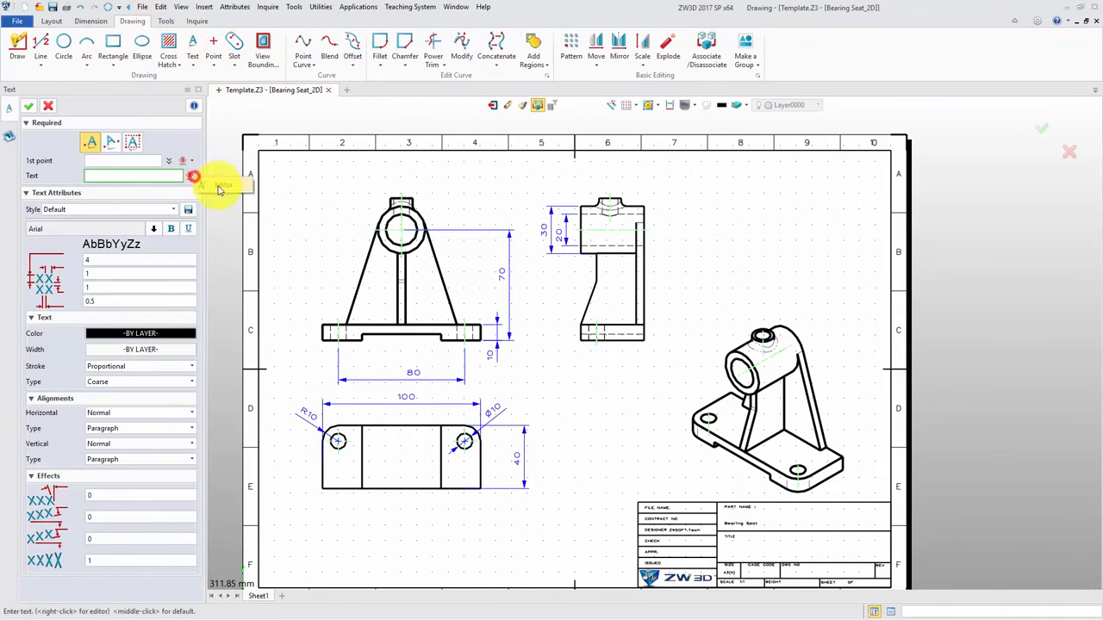
{"action": "left_click", "coordinate": [470, 307]}
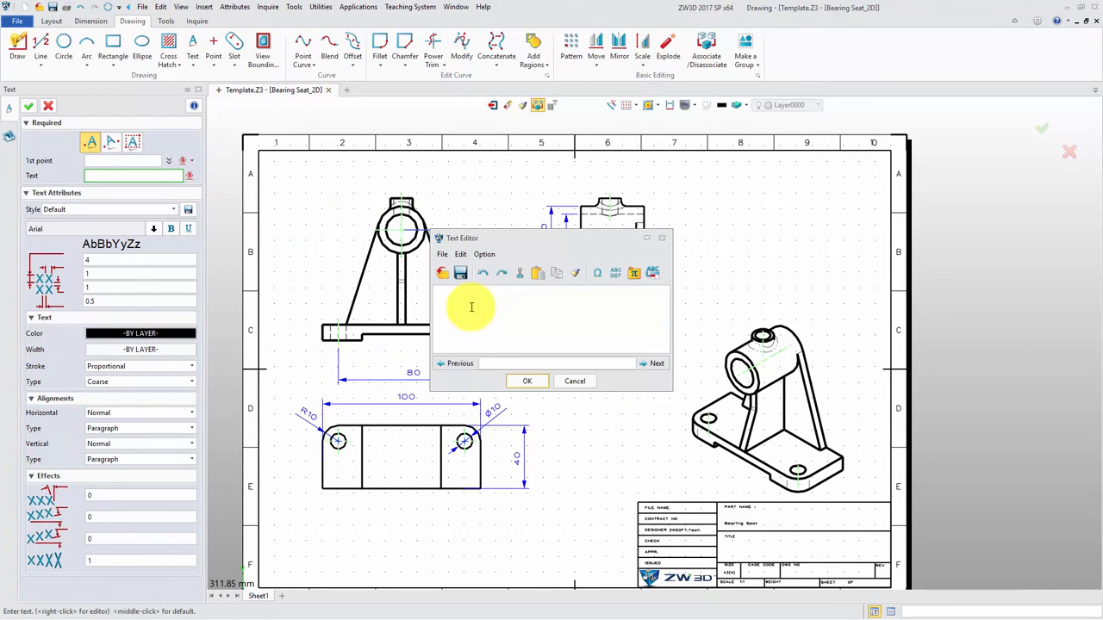
{"action": "left_click", "coordinate": [527, 381]}
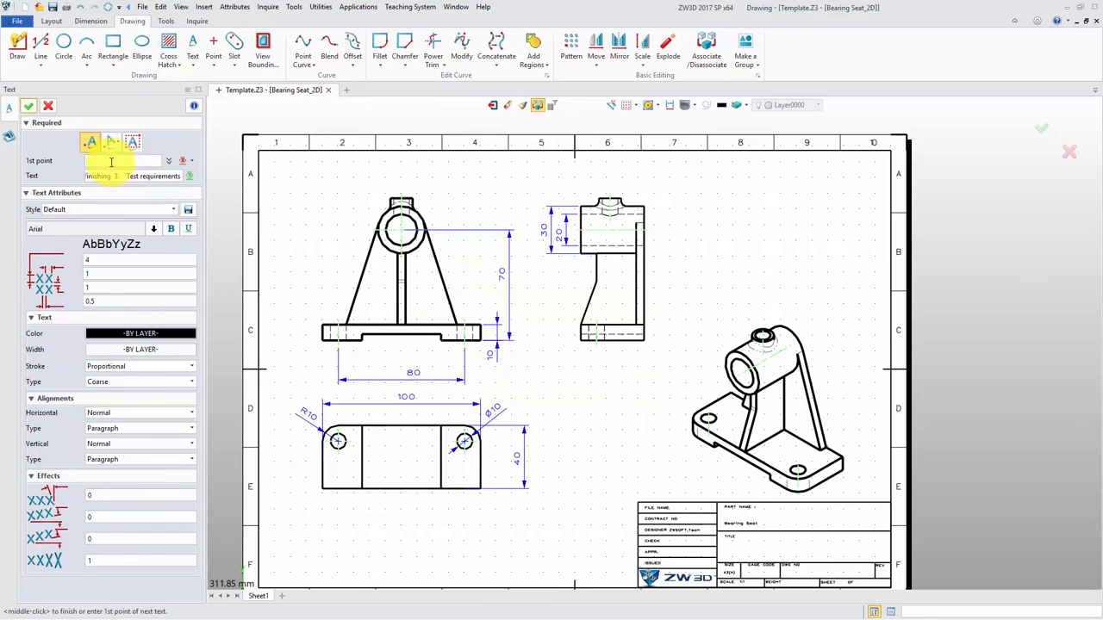
{"action": "left_click", "coordinate": [702, 254]}
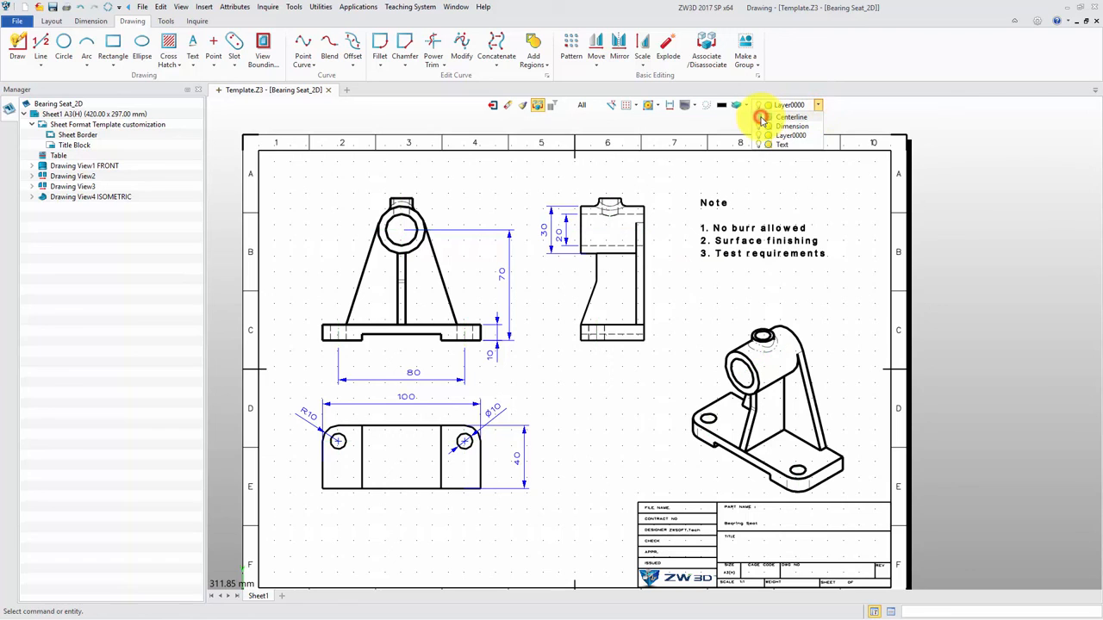
Step: Switch the Dimension and Text layers off and on again to check which annotations belong to each layer
{"action": "left_click", "coordinate": [759, 127]}
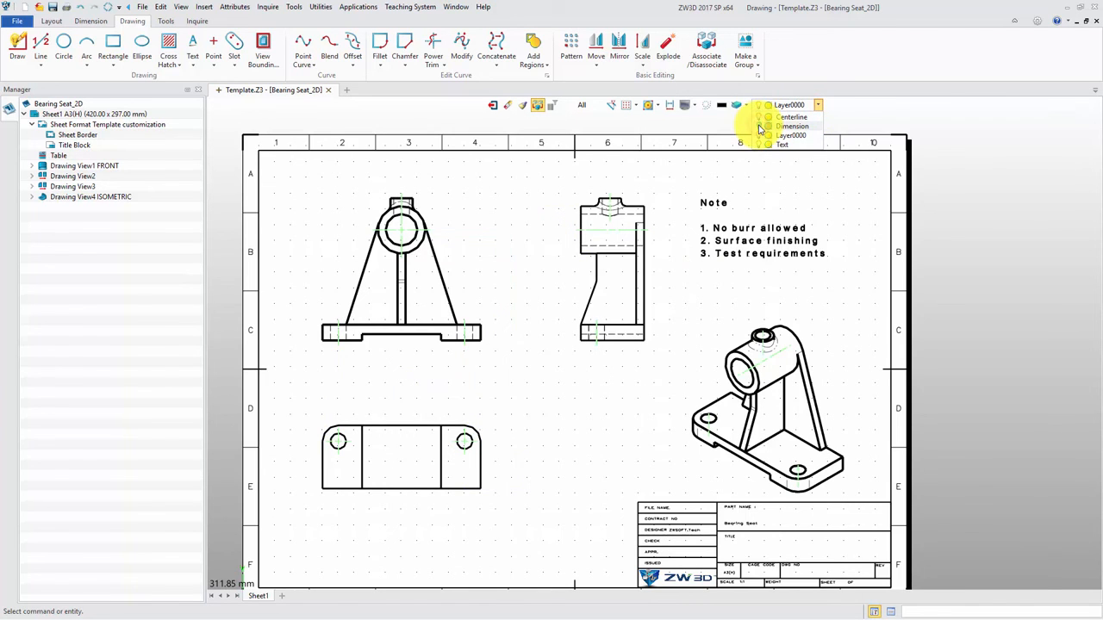
{"action": "left_click", "coordinate": [759, 127]}
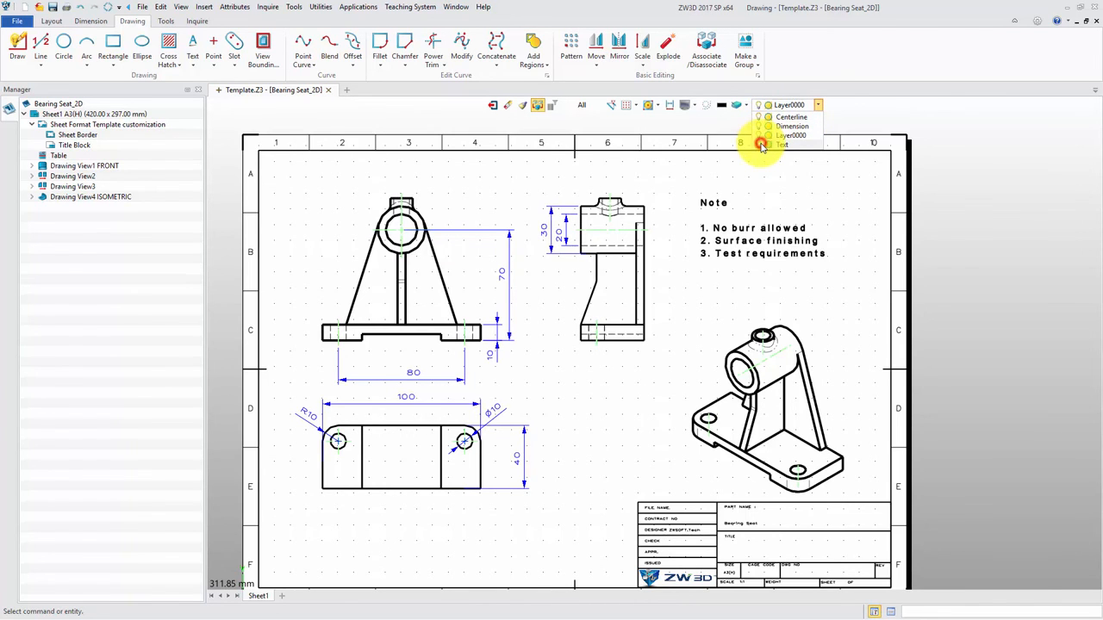
{"action": "left_click", "coordinate": [828, 231]}
Step: Inspect the title block's part name, designer, size, scale and sheet number fields
{"action": "middle_click_drag", "start_coordinate": [755, 439], "coordinate": [579, 230]}
{"action": "scroll", "coordinate": [567, 365], "scroll_direction": "up", "scroll_amount": 3}
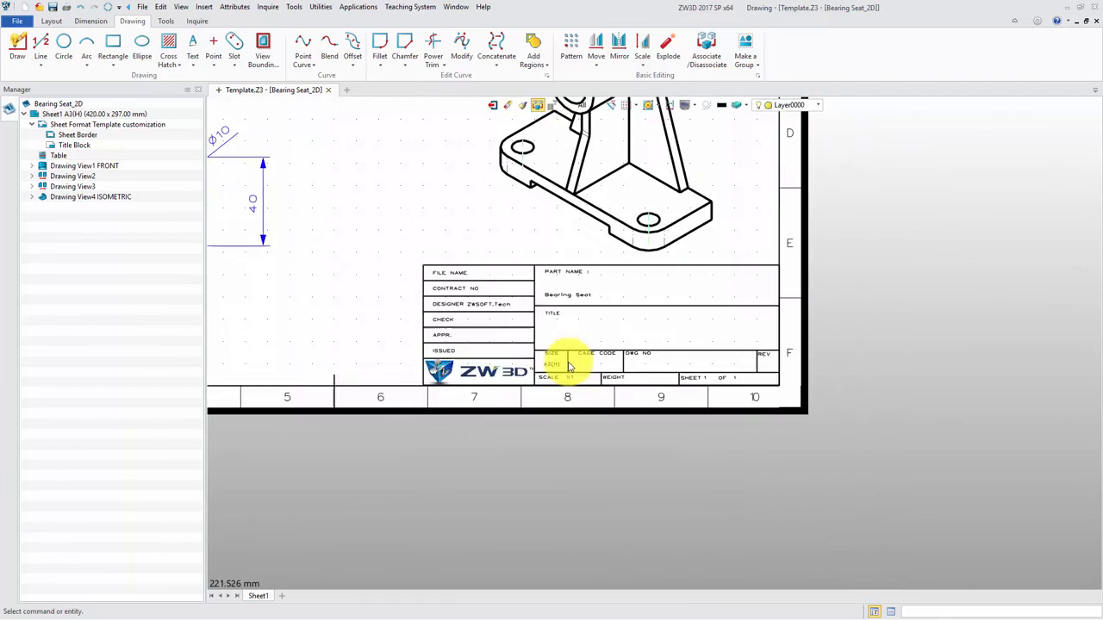
{"action": "scroll", "coordinate": [567, 365], "scroll_direction": "up", "scroll_amount": 3}
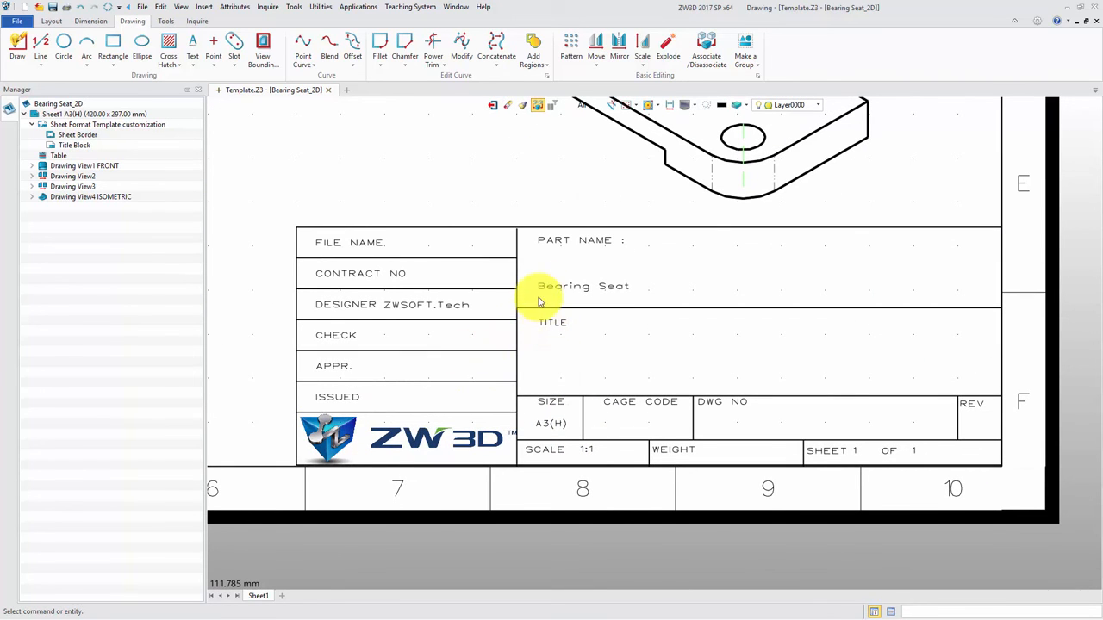